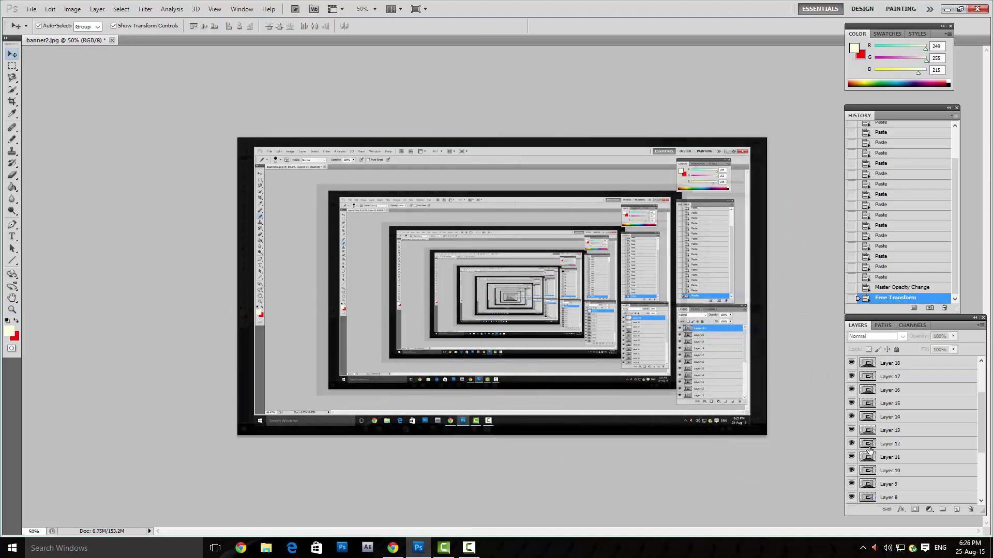
Hide the pasted screenshot layers above the Background and convert the Background into a regular layer.
scroll(870, 450, "down", 3)
left_click(868, 494)
scroll(852, 378, "up", 5)
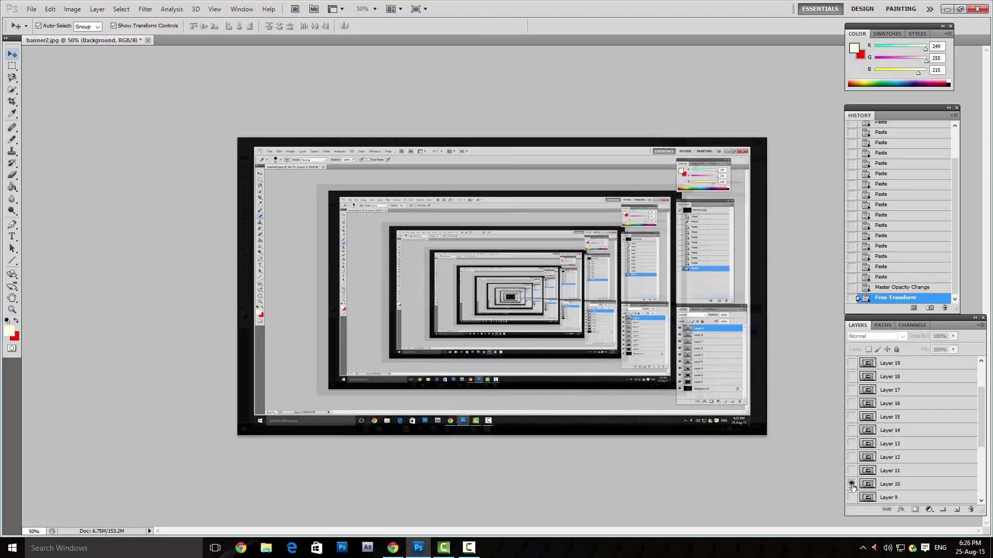
left_click(851, 432)
left_click(851, 418)
left_click(851, 458)
double_click(920, 496, "alt")
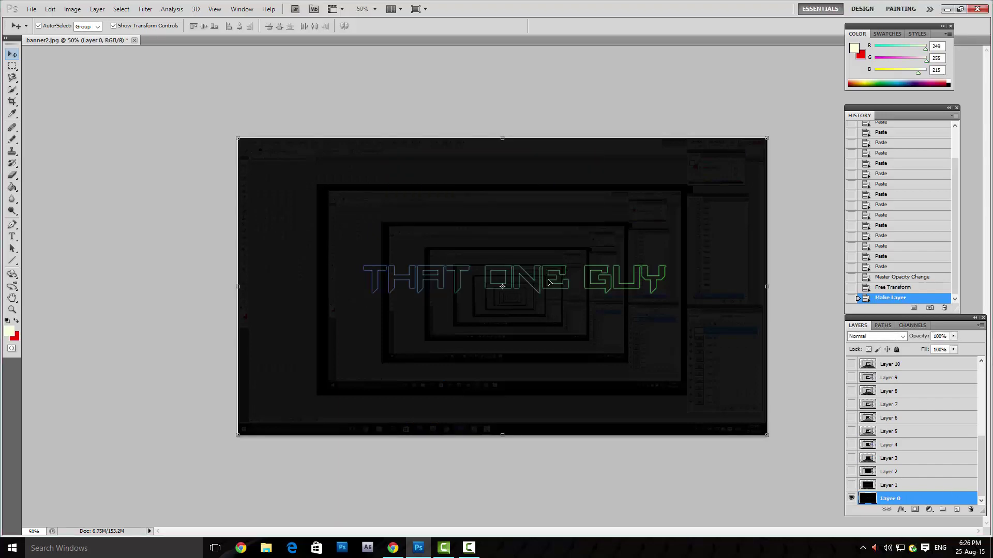
Make the hidden layers visible again, from Layer 1 upward.
left_click(851, 485)
left_click_drag(851, 471, 851, 445)
left_click(851, 418)
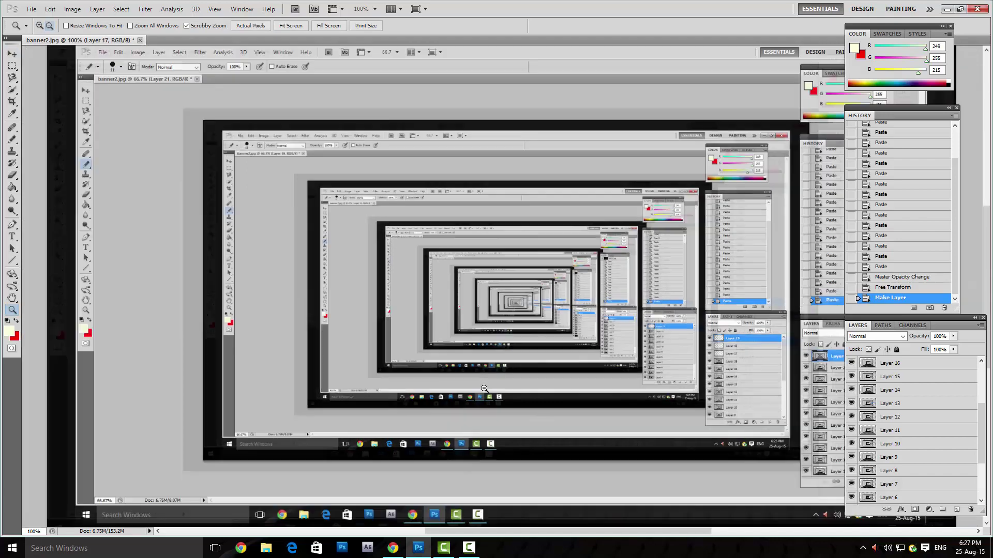
Save the document in Photoshop format as intro pic in a new folder named intro inside the youtube folder.
key("ctrl+shift+s")
right_click(612, 176)
left_click(775, 324)
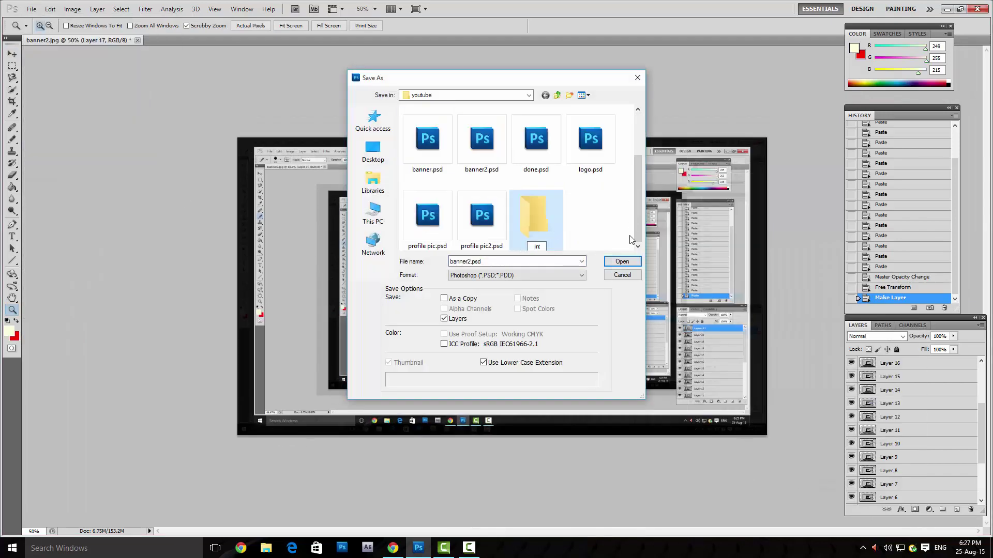
type("intro")
key("Return")
key("Return")
type("pic")
key("Return")
key("Return")
Save a JPEG version of the image as intro pic.jpg with the default quality options.
left_click(31, 9)
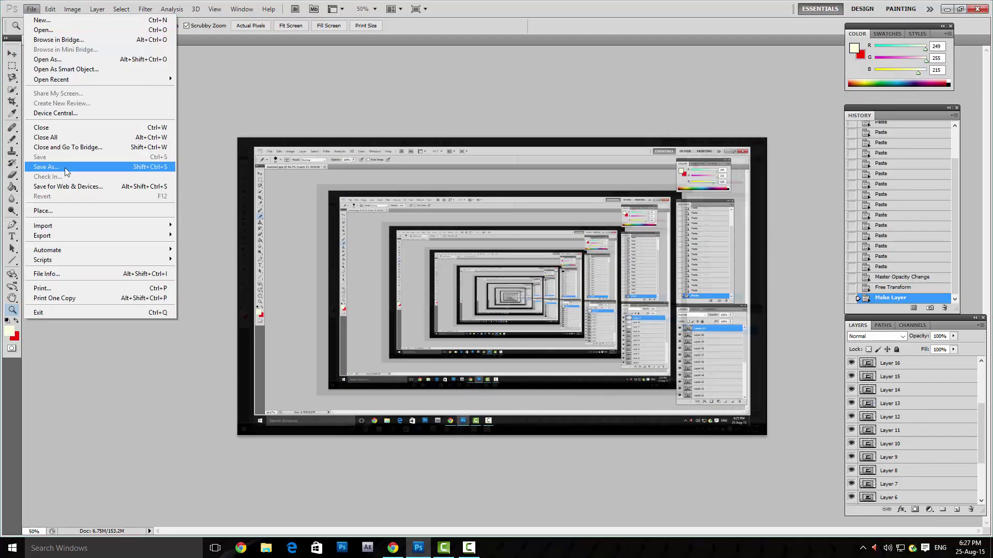
left_click(59, 185)
left_click(526, 273)
key("Return")
key("Return")
Switch to Camtasia Studio and import intro pic.jpg from the intro folder in youtube into the clip bin.
key("alt+Tab")
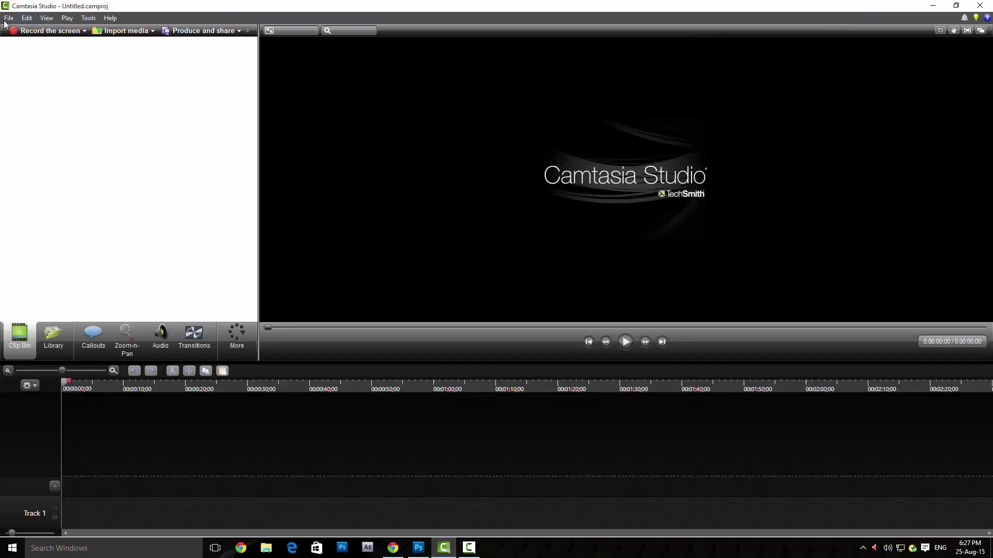
key("super+e")
double_click(895, 240)
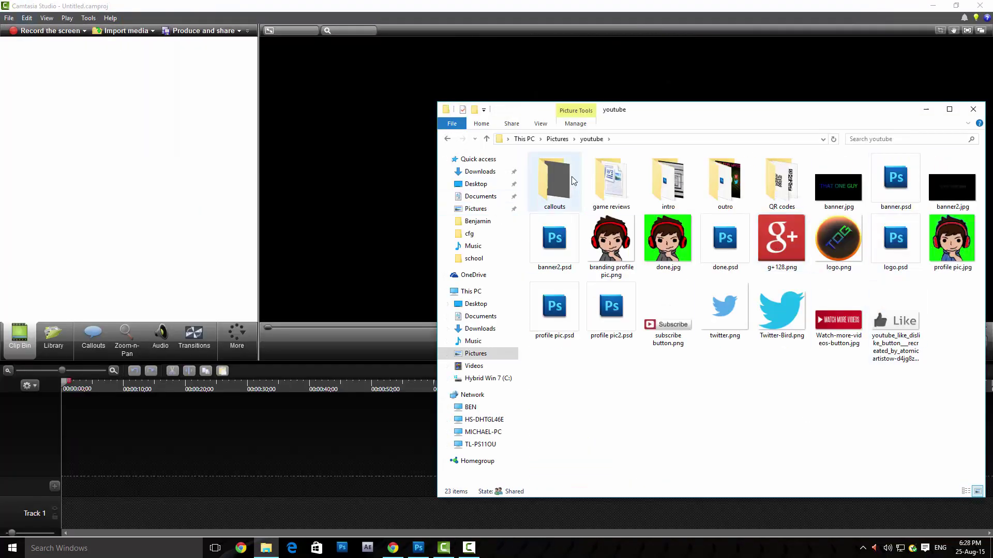
double_click(550, 177)
left_click_drag(556, 182, 31, 73)
Return to Photoshop, revert the image to its first Paste state, and save that version as intro pic start.jpg.
key("alt+Tab")
scroll(896, 146, "up", 10)
left_click(896, 146)
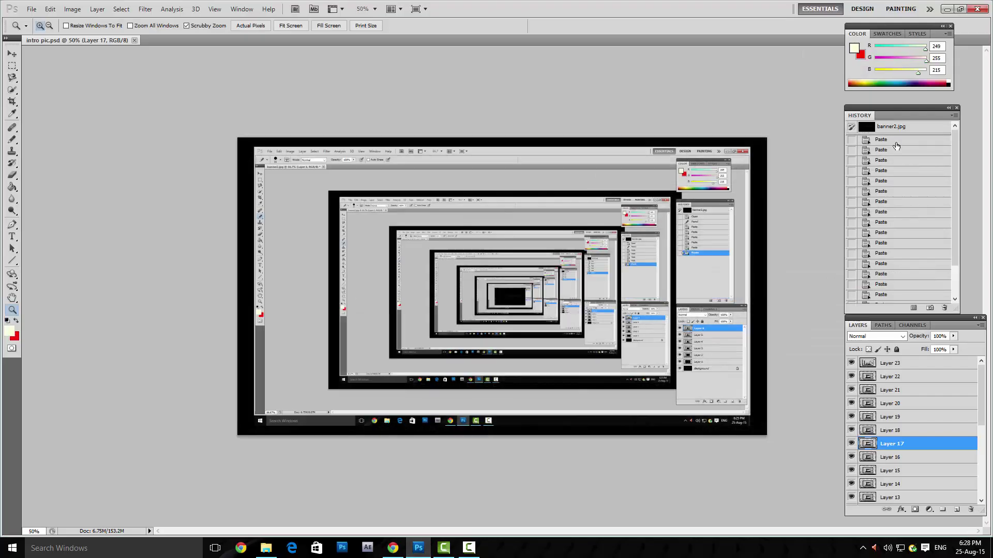
left_click_drag(852, 372, 855, 391)
left_click(31, 9)
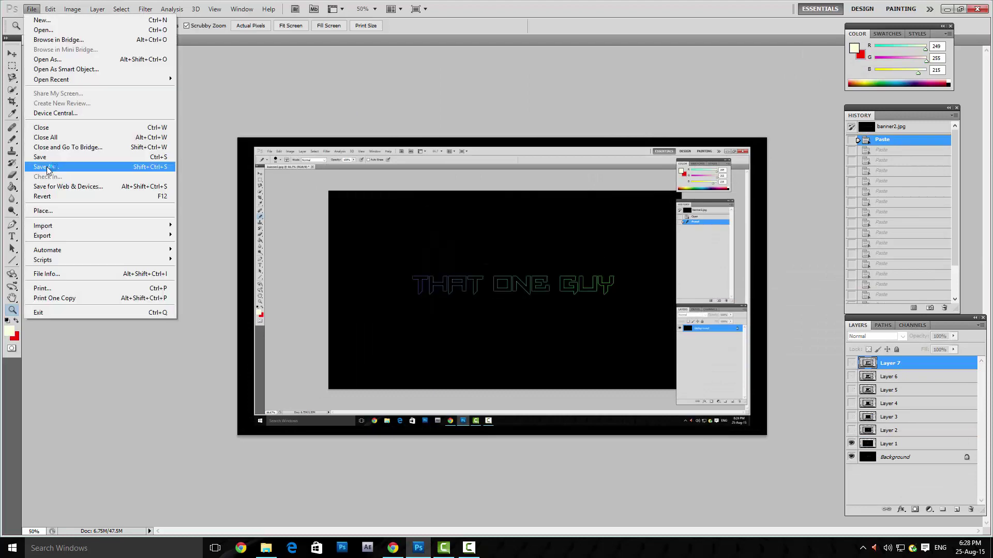
left_click(47, 166)
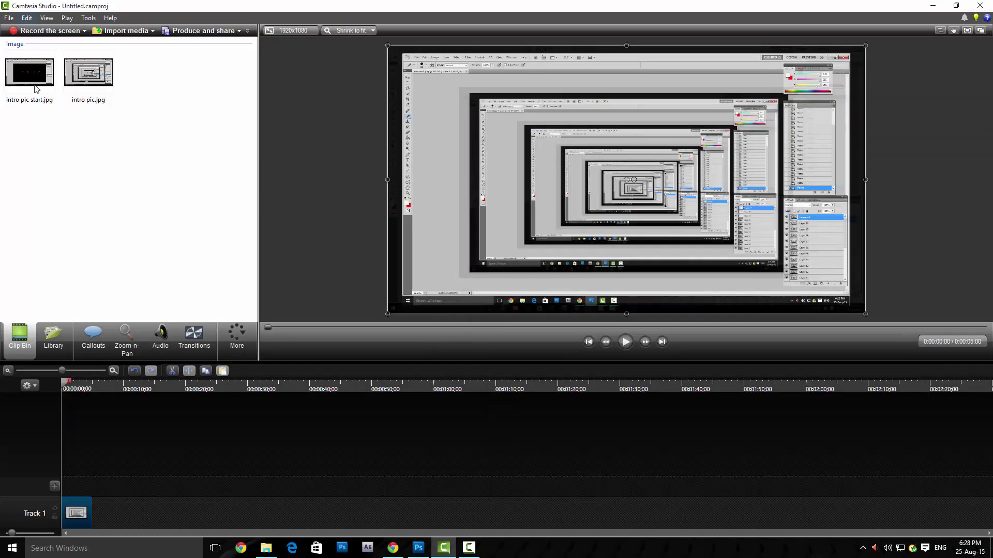
Zoom intro pic.jpg on Track 1 to 1334% around its innermost frame, keeping Track 2 hidden only while adjusting it.
left_click(55, 476)
left_click(592, 206)
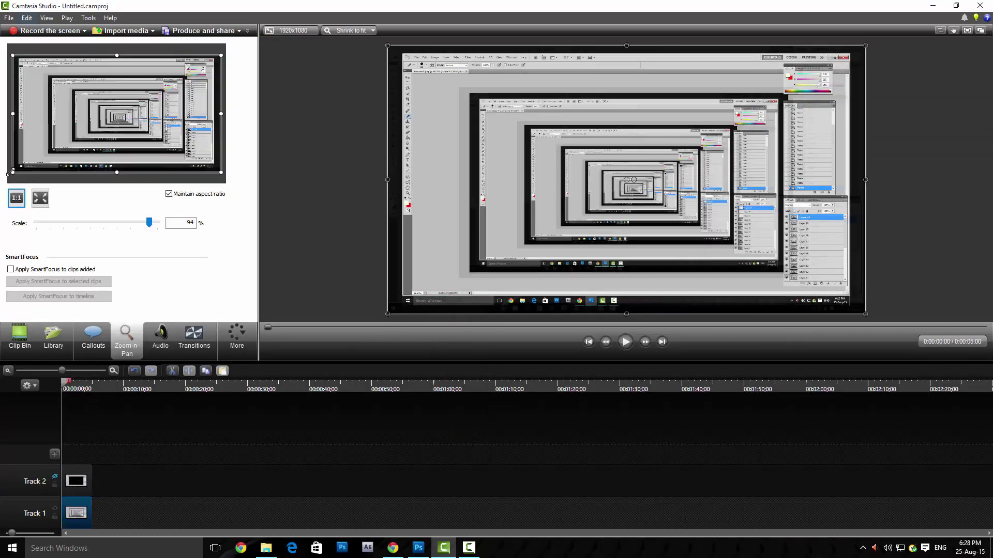
left_click_drag(10, 172, 112, 122)
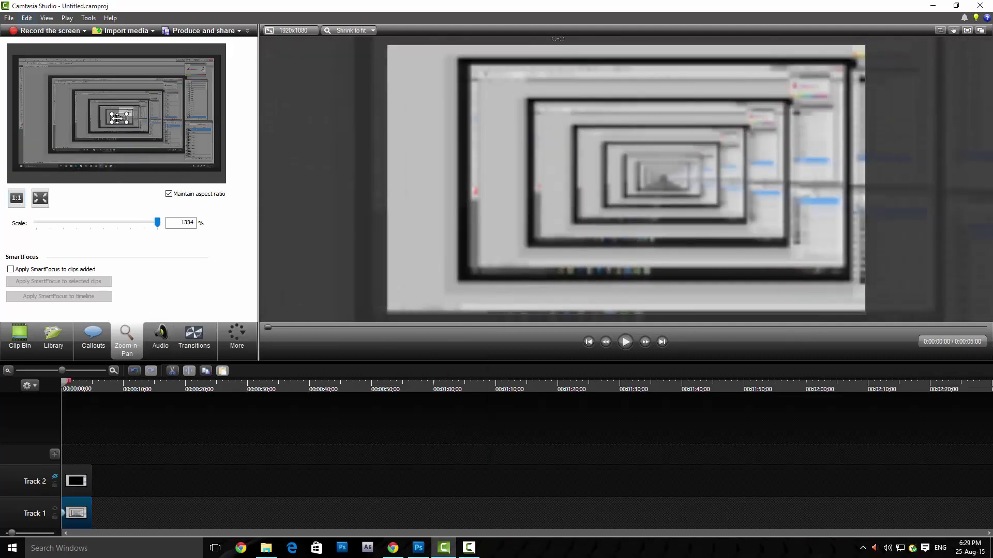
left_click(55, 476)
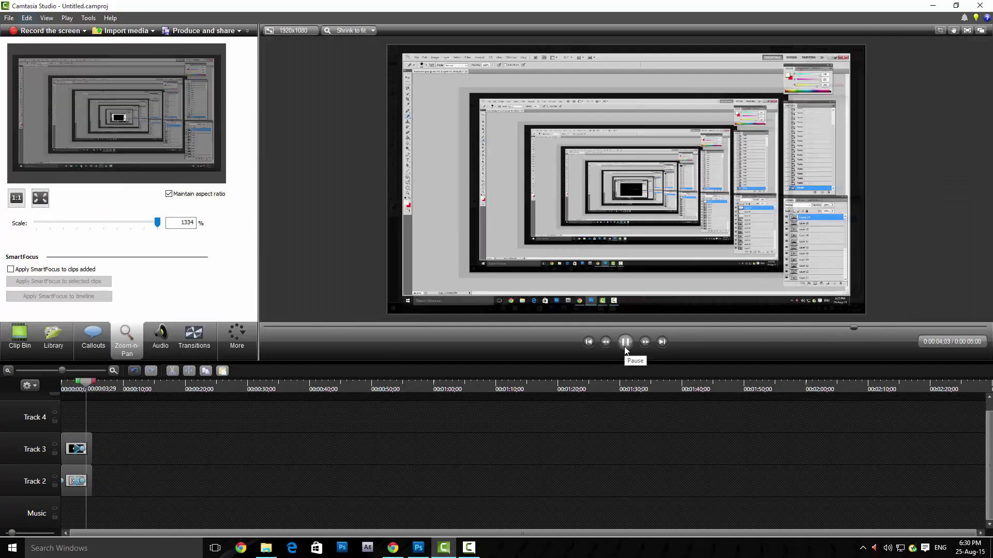
Set the Z rotation of the intro pic.jpg clip on Track 2 to 120 at the start of the timeline.
left_click(624, 342)
scroll(305, 406, "up", 5)
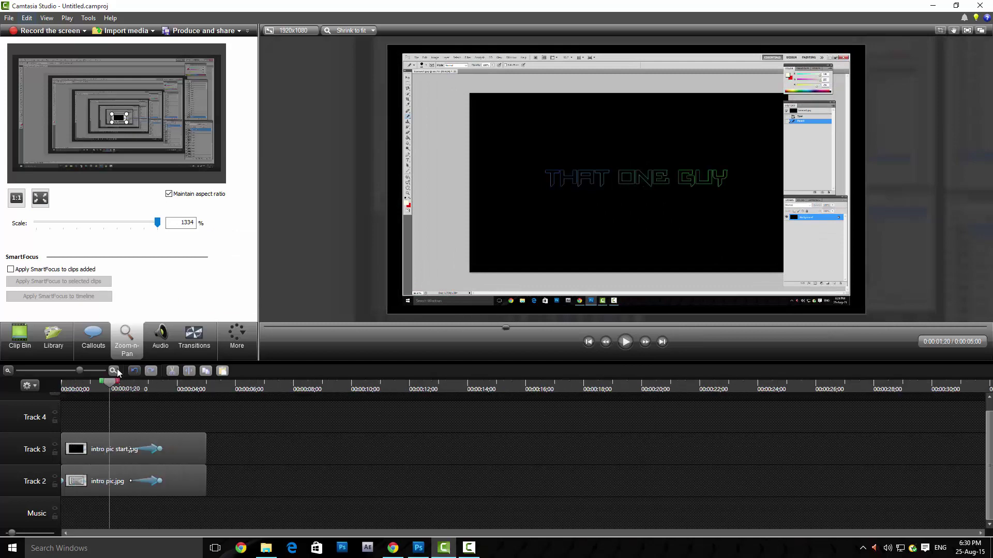
left_click(305, 407)
left_click(305, 480)
left_click(237, 334)
left_click(246, 367)
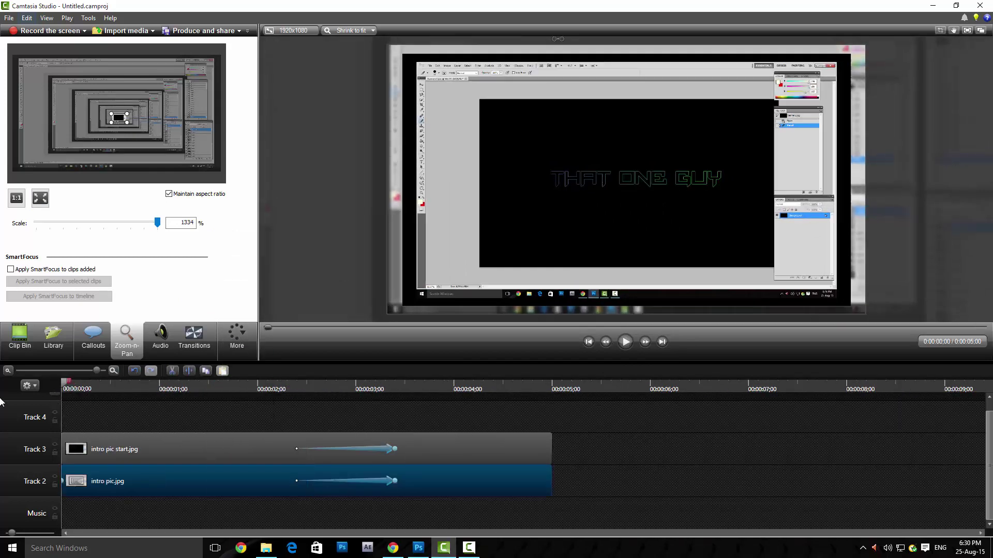
left_click(175, 135)
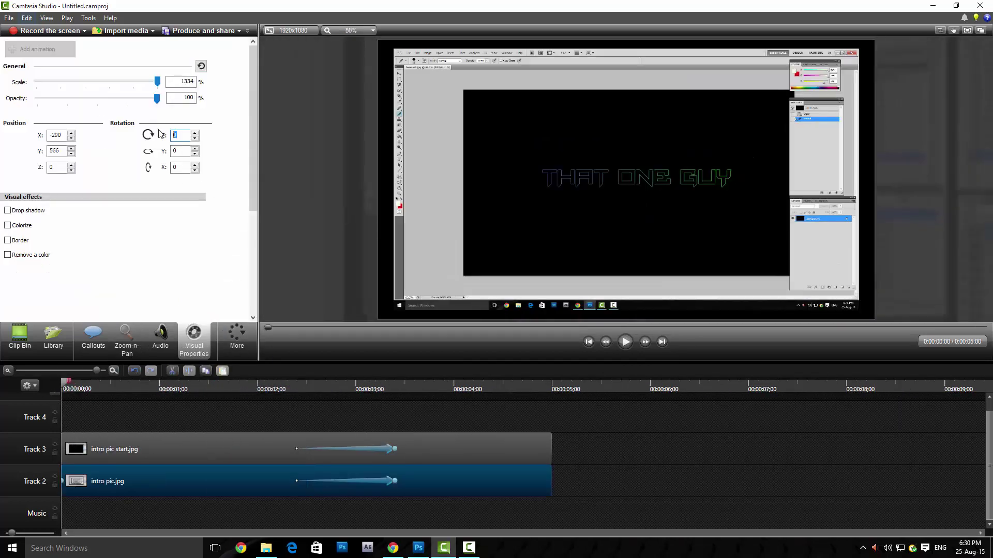
Replace the animated section of intro pic start.jpg on Track 3 by splitting at 0:00:02;12 and extending the final piece back over it.
left_click_drag(331, 410, 293, 448)
left_click_drag(282, 392, 399, 414)
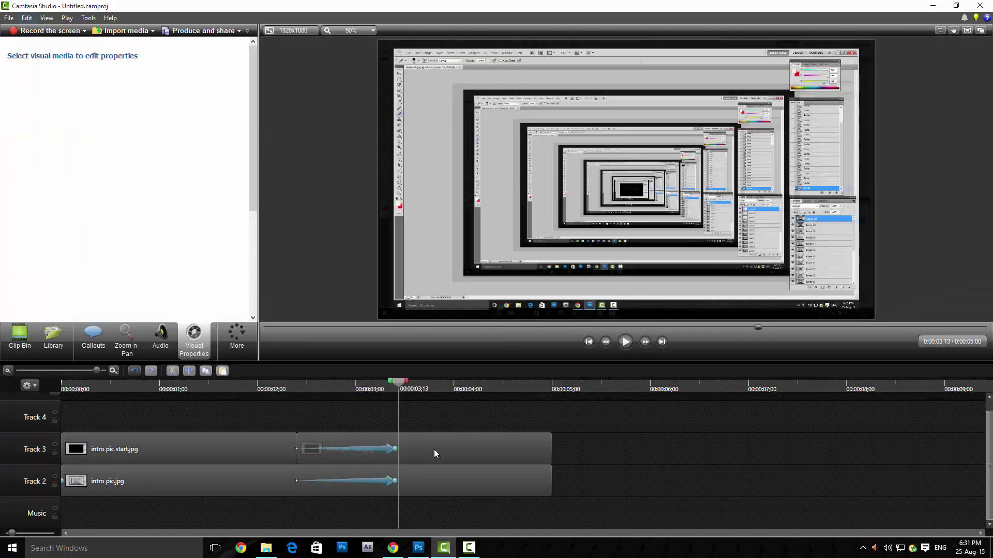
left_click_drag(398, 375, 297, 481)
left_click_drag(298, 414, 300, 437)
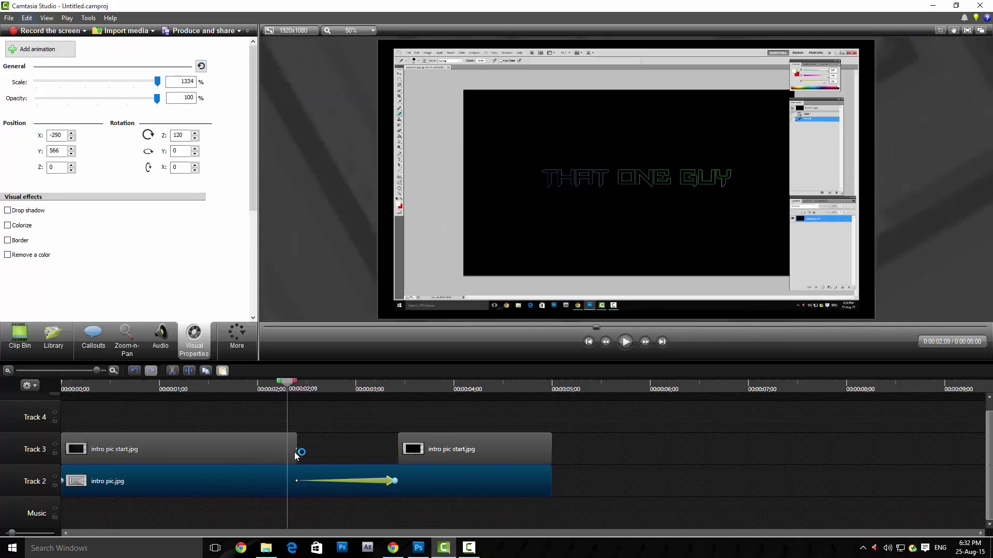
left_click_drag(404, 457, 297, 450)
Extend both image clips to 0:00:07;18 and lengthen their animations to end together just past five seconds.
left_click(317, 394)
left_click_drag(317, 394, 398, 445)
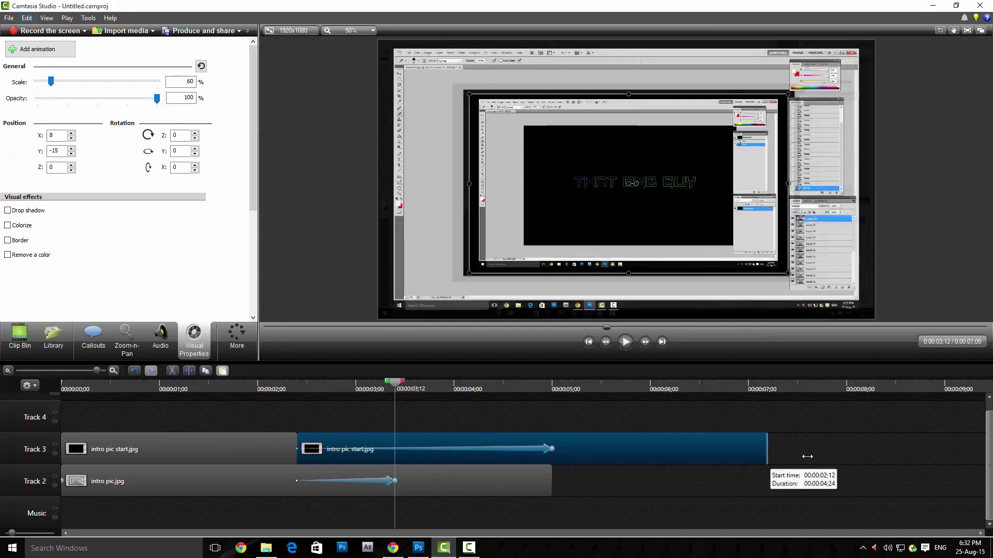
left_click_drag(807, 457, 807, 456)
left_click_drag(398, 482, 559, 415)
left_click_drag(552, 449, 578, 449)
left_click(577, 481)
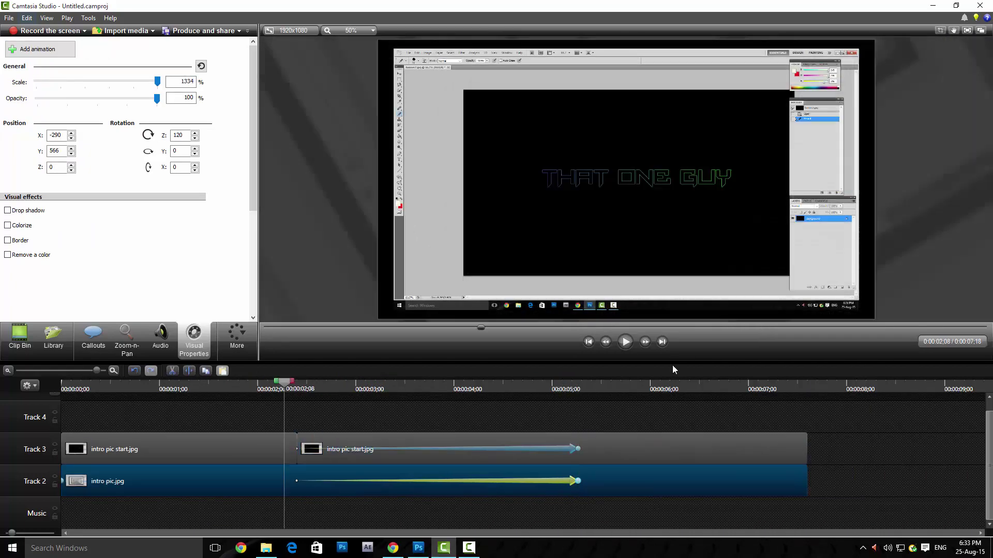
Preview the rotating zoom and extend the clips on Tracks 2 and 3 to end at 0:00:08;07.
left_click_drag(543, 388, 296, 421)
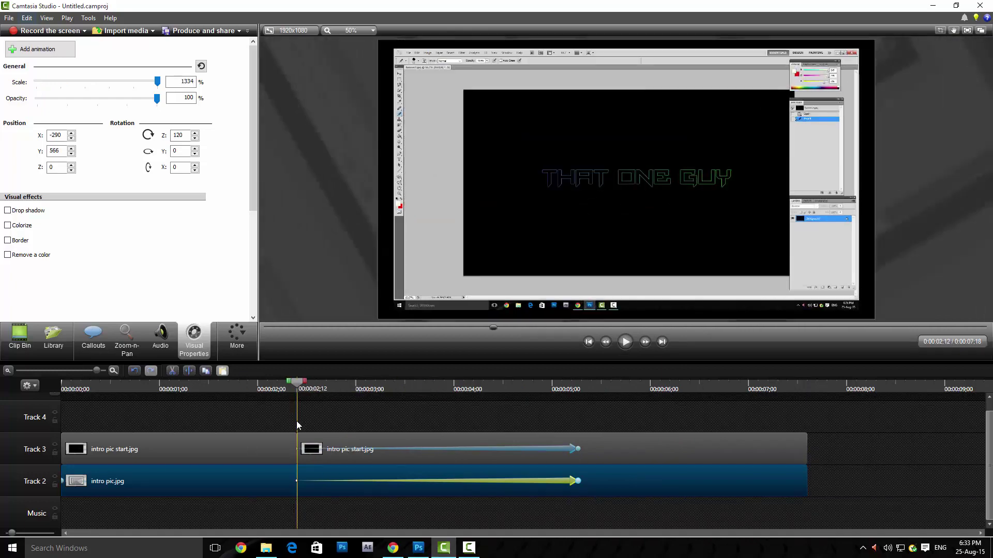
left_click(305, 448)
left_click(625, 342)
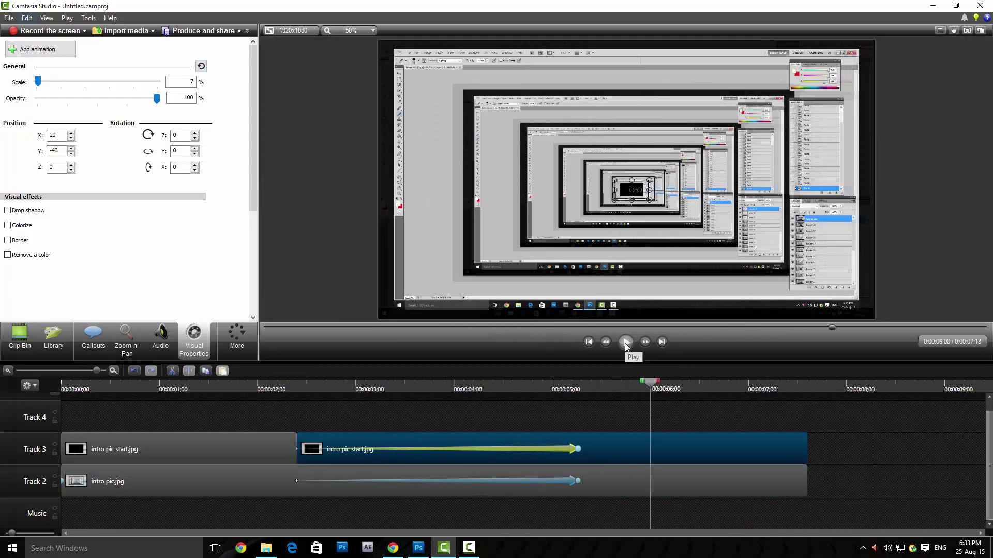
left_click_drag(807, 481, 869, 480)
left_click(625, 342)
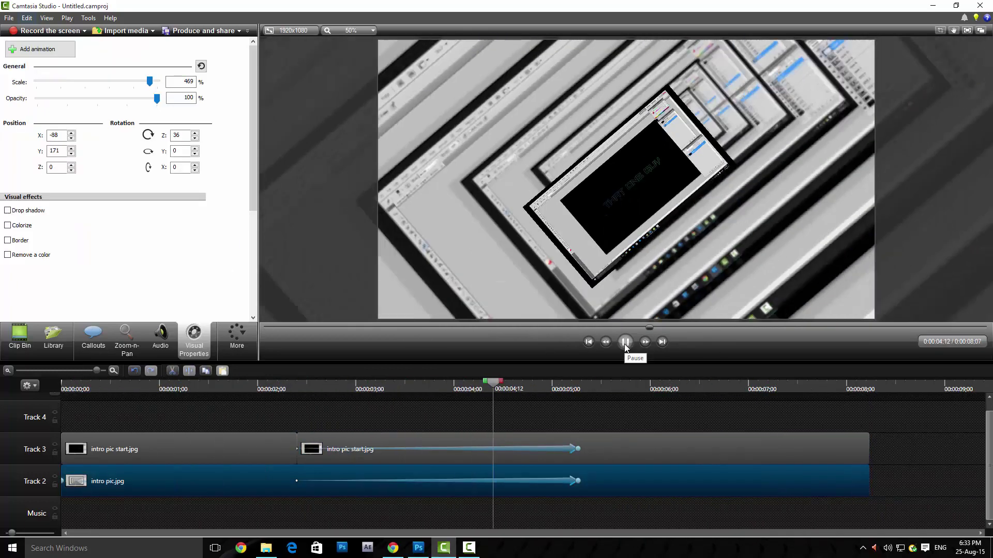
left_click(514, 419)
left_click(622, 422)
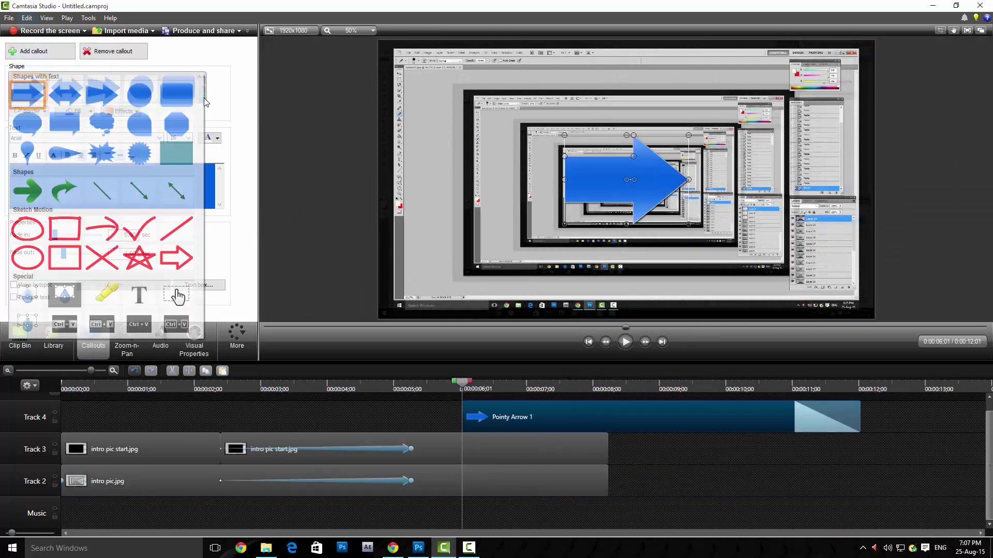
Change the arrow callout on Track 4 to a text callout with 0.5-second fade in and fade out.
left_click(138, 293)
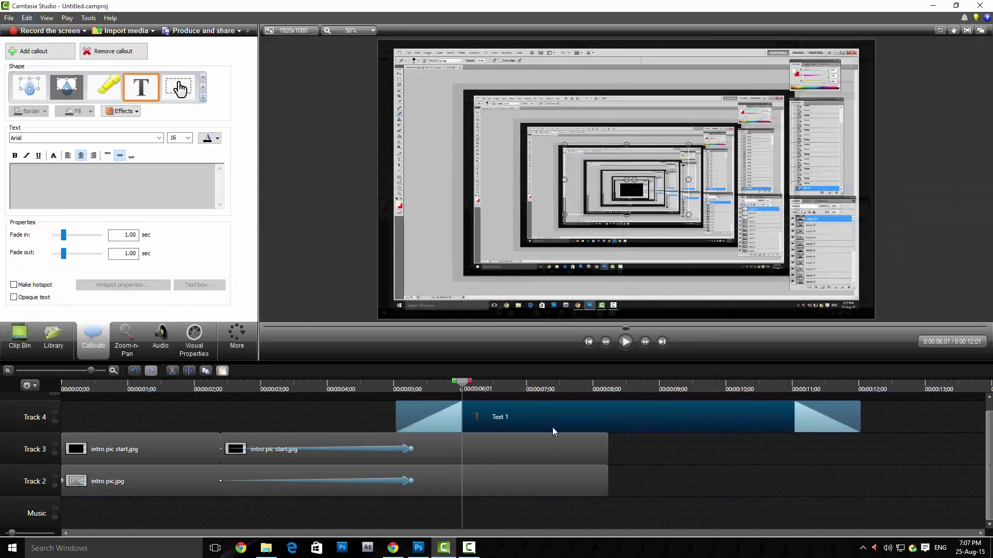
double_click(119, 235)
type("0.5")
key("Tab")
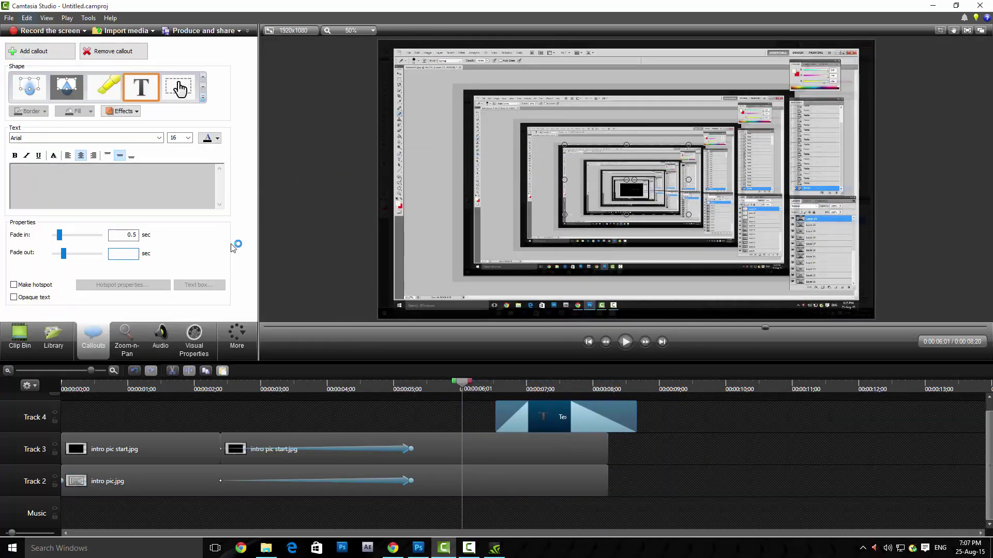
key("ctrl+Home")
key("space")
left_click_drag(212, 388, 460, 390)
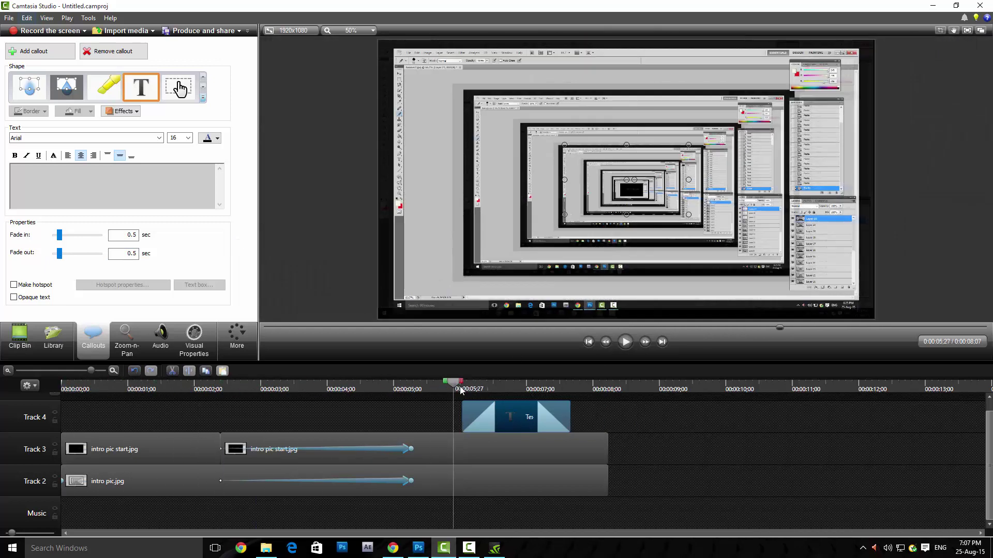
Try High Tower Text as the callout's font and browse the remaining fonts in the list.
left_click(160, 138)
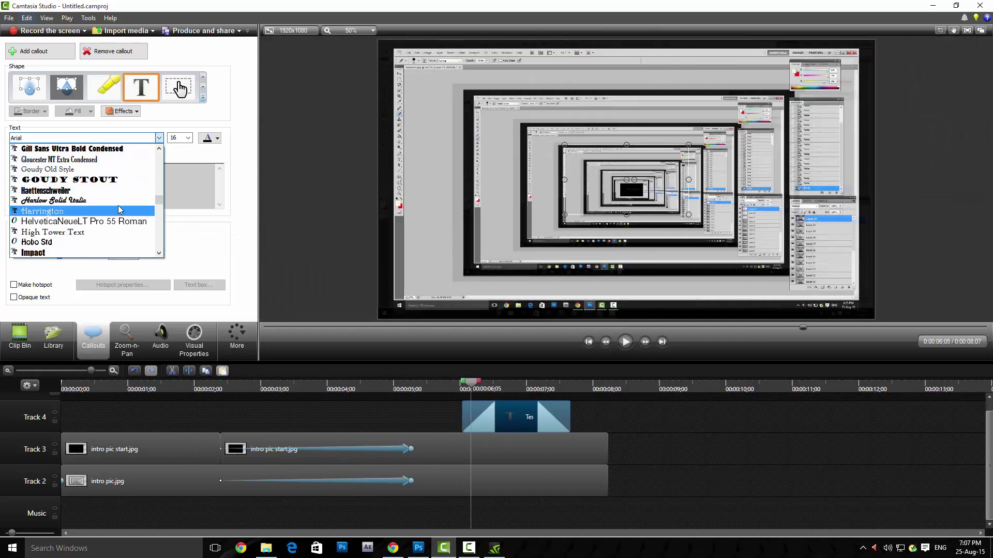
left_click(119, 209)
left_click(159, 138)
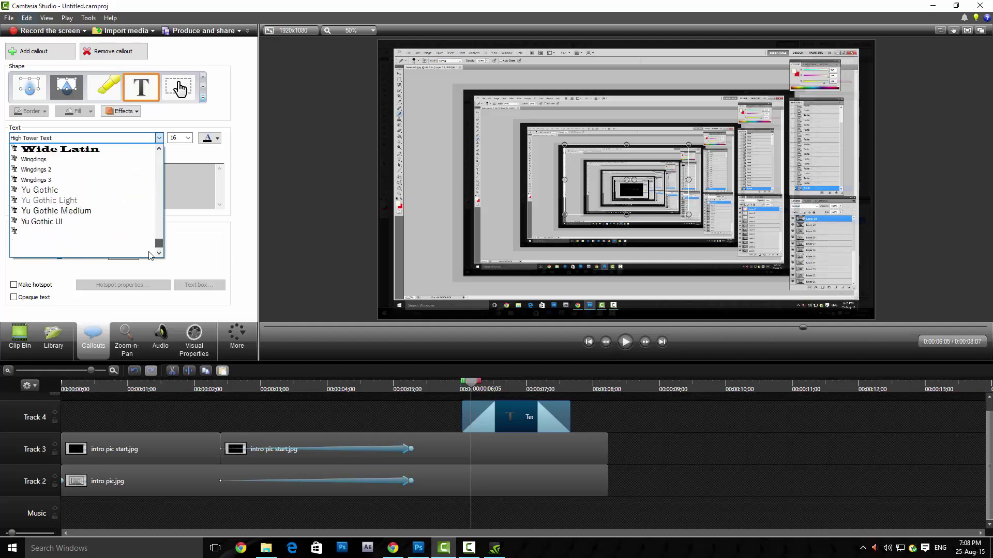
key("Escape")
left_click(160, 138)
key("Escape")
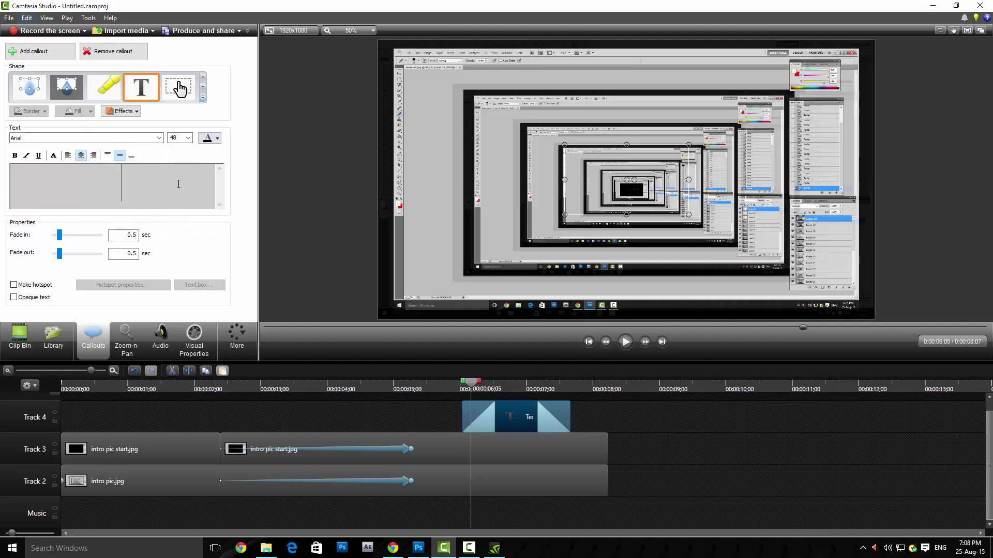
Apply the angular techno-style display font to the callout text THAT ONE GUY.
left_click(103, 138)
scroll(103, 207, "down", 10)
left_click(105, 255)
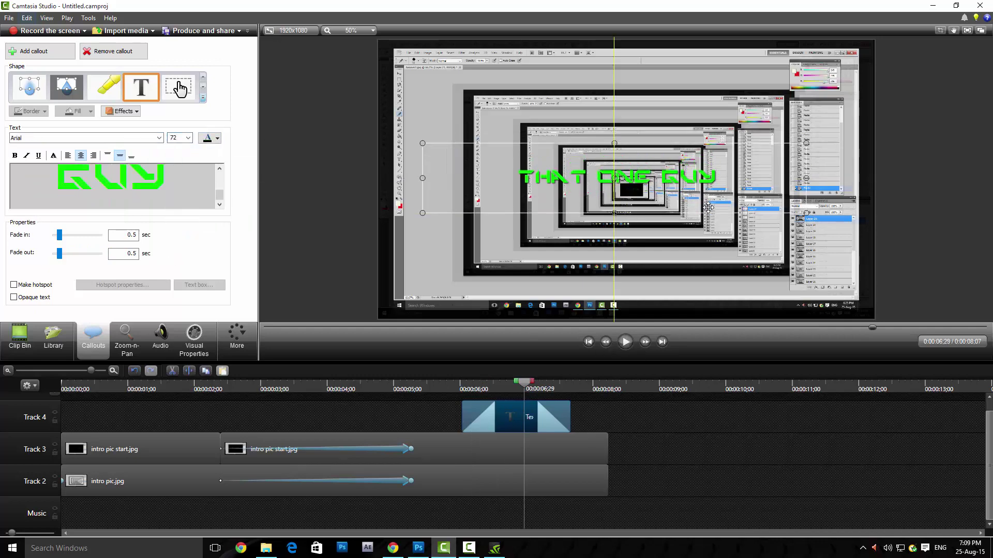
Preview the text callout's timing and move it about one second earlier on Track 4.
left_click(595, 414)
left_click(625, 342)
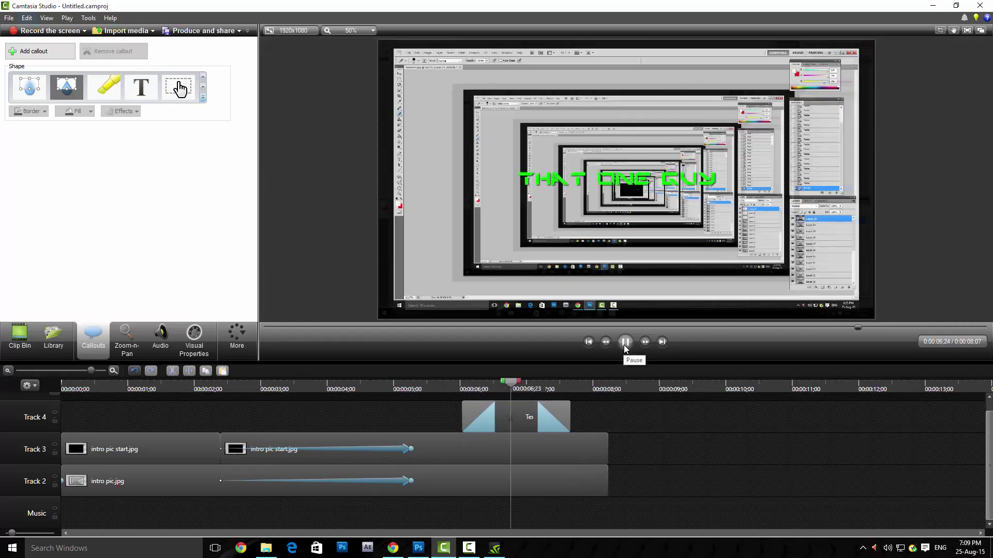
left_click(491, 421)
left_click_drag(491, 421, 455, 420)
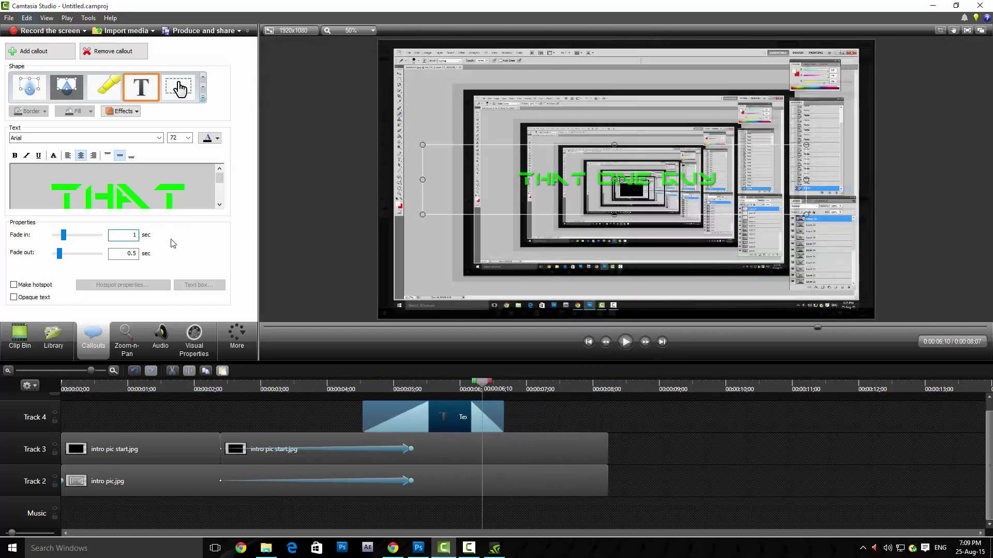
Duplicate the THAT ONE GUY callout onto Track 5 and lengthen the original on Track 4.
key("ctrl+c")
key("ctrl+v")
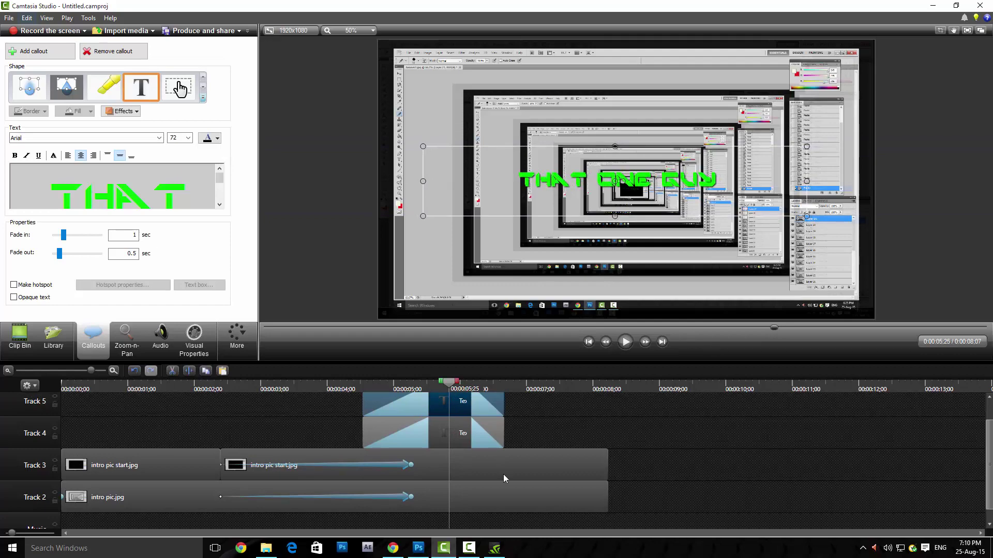
left_click_drag(503, 433, 537, 434)
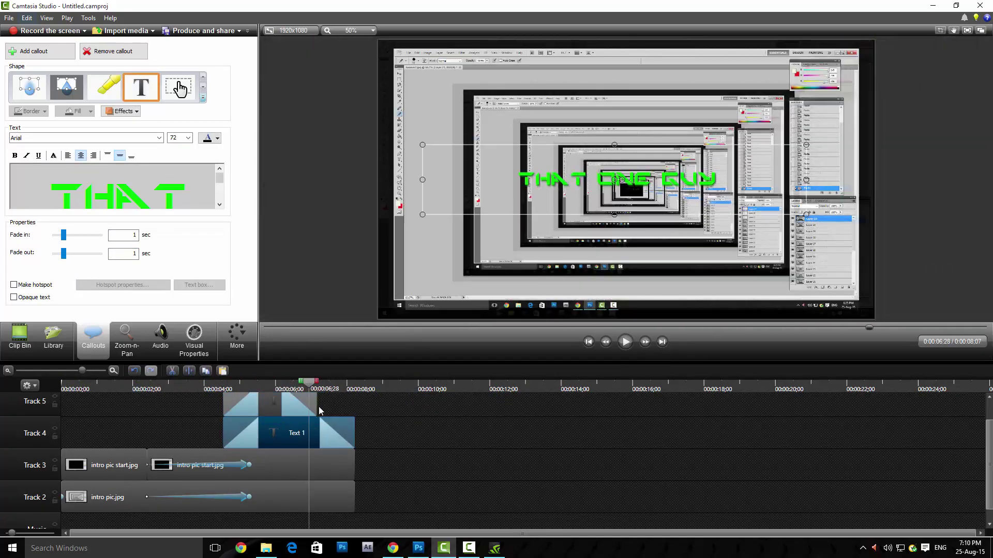
Apply Glow transitions to the clip ends on Tracks 2 to 5 and to the clip starts on Tracks 2 and 3.
left_click(237, 356)
left_click_drag(200, 240, 336, 481)
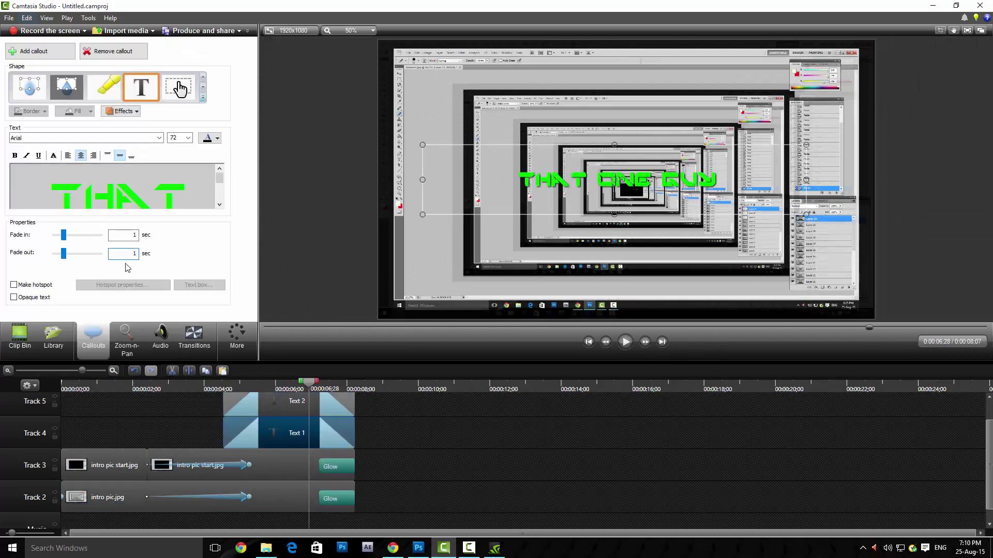
left_click(194, 339)
left_click_drag(184, 244, 336, 429)
left_click_drag(166, 265, 78, 508)
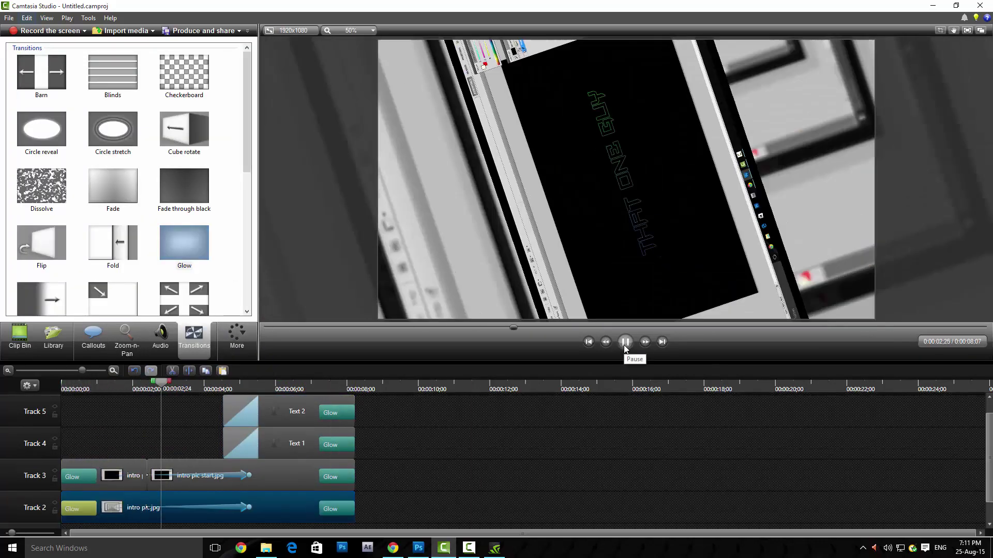
Delete the section of the Track 2 and 3 pictures after about 0:00:01;05 and shift the following clips on all tracks to close the gap.
key("Delete")
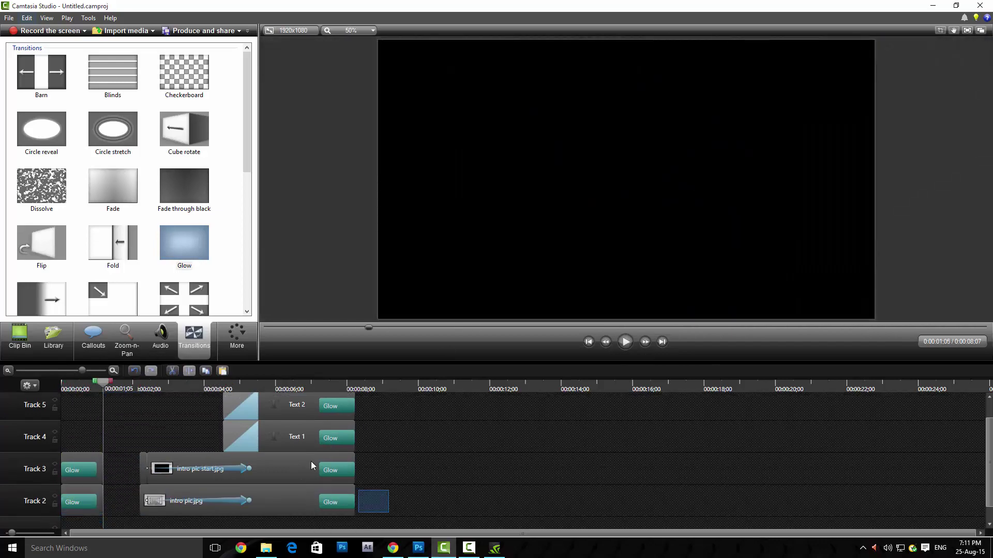
left_click_drag(312, 462, 120, 422)
left_click(626, 342)
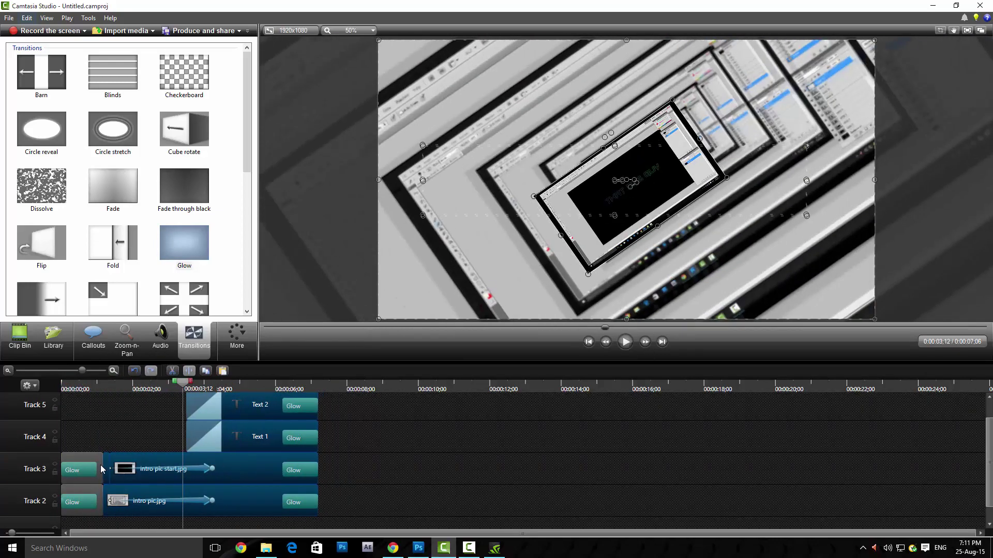
left_click(109, 467)
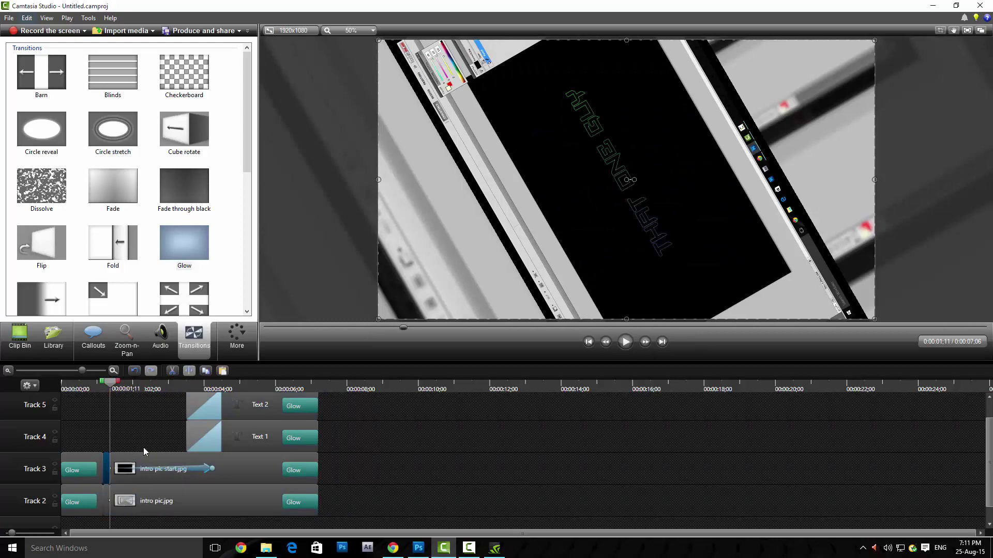
scroll(355, 526, "down", 1)
key("space")
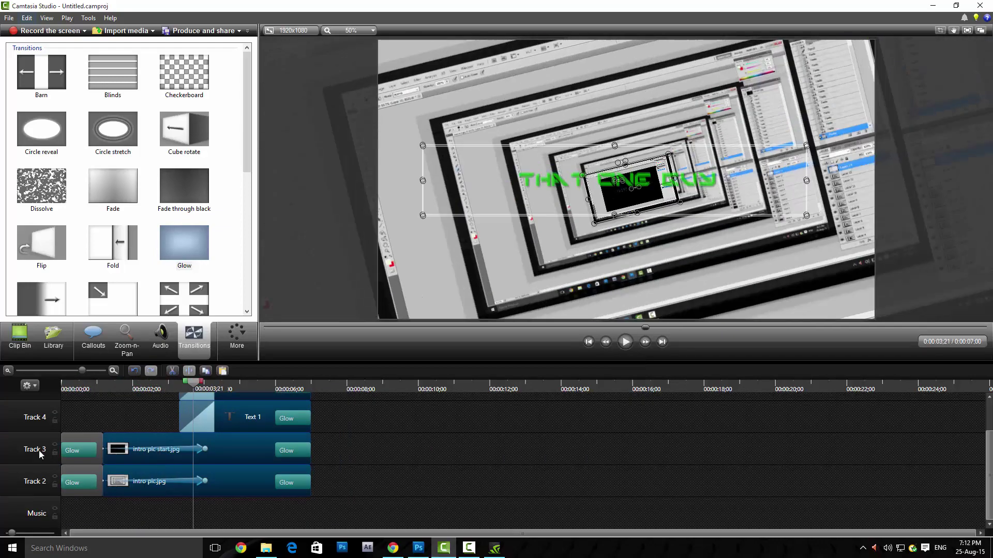
Replace the opening Glow transitions on Tracks 2 and 3 with short Fade transitions.
left_click_drag(113, 186, 72, 442)
left_click_drag(95, 485, 95, 485)
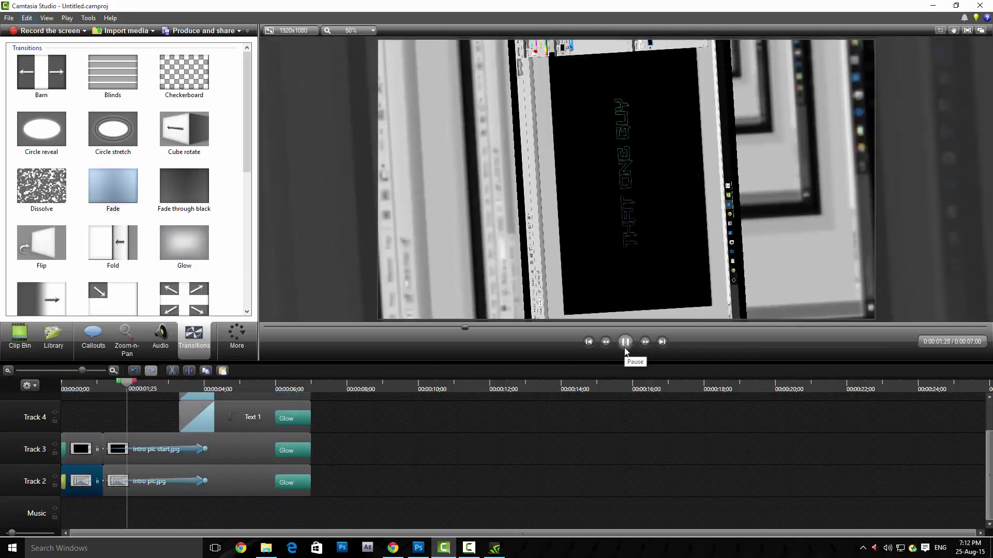
Remove the leading picture segments on Tracks 2 and 3 and move all remaining clips to the start of the timeline.
left_click_drag(367, 522, 129, 450)
left_click_drag(155, 494, 113, 494)
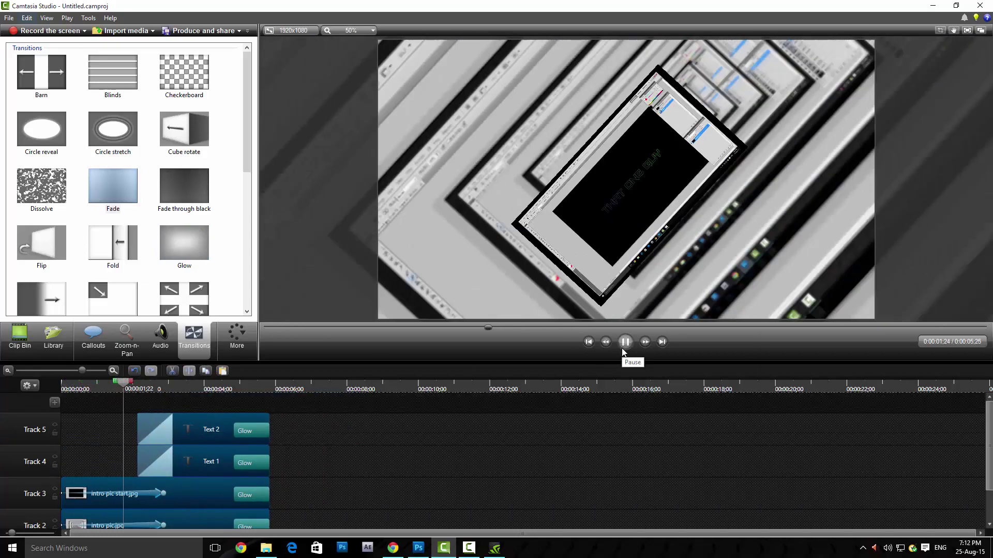
Replace the Glow transitions at the clip ends on Tracks 2 to 5 with Fade and preview the intro.
scroll(295, 468, "down", 1)
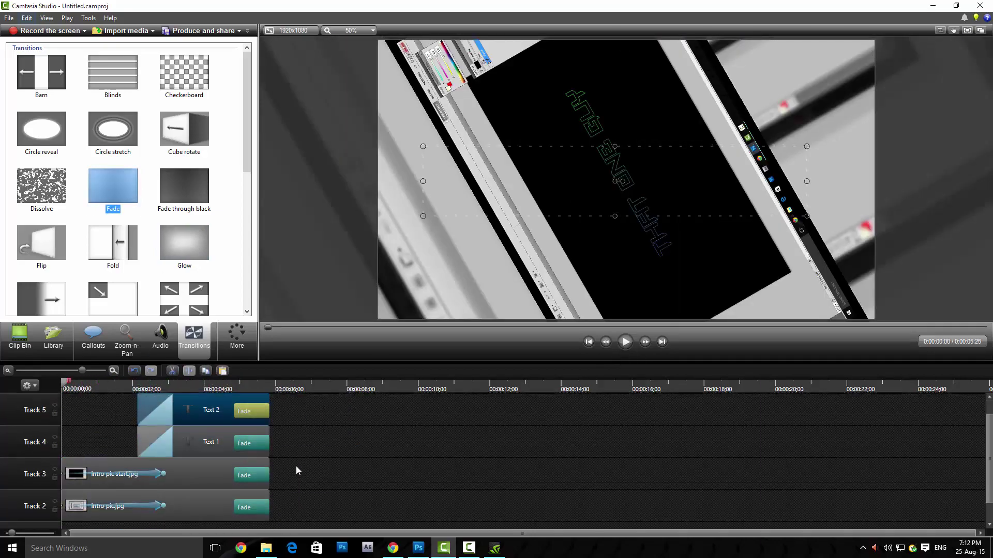
left_click(286, 417)
key("space")
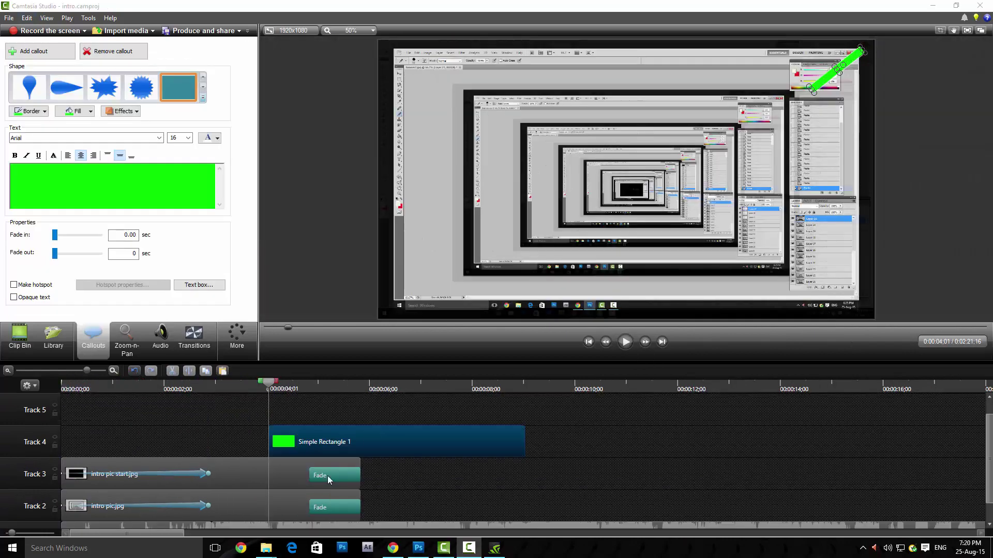
Paste the text callout on Track 5, move it near the timeline's start, and duplicate the green rectangle from Track 4 onto Track 5.
key("ctrl+v")
left_click_drag(321, 411, 126, 411)
right_click(433, 443)
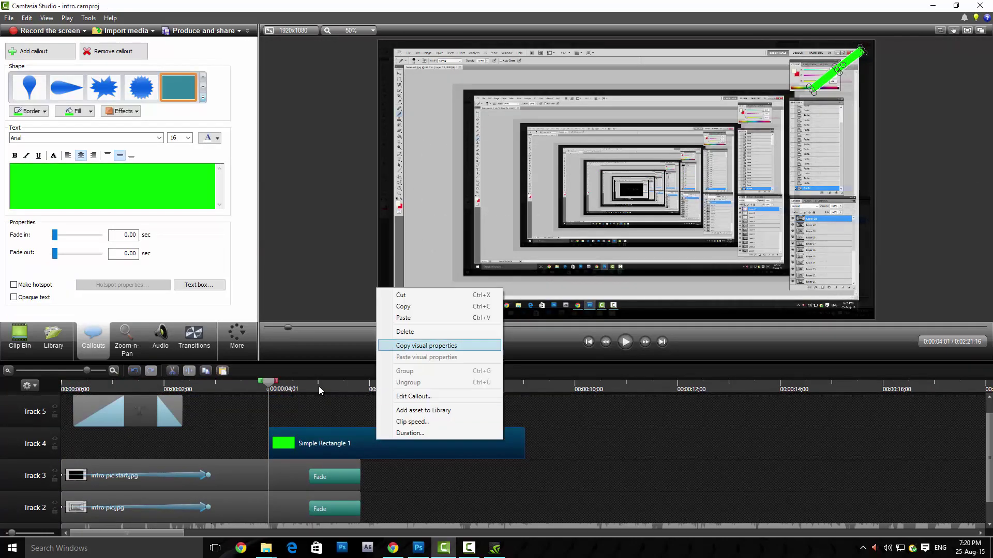
left_click(466, 303)
key("ctrl+v")
Place the two green rectangles just outside the canvas, one beyond the upper-right corner and the copy beyond the lower-left corner.
scroll(347, 323, "down", 2)
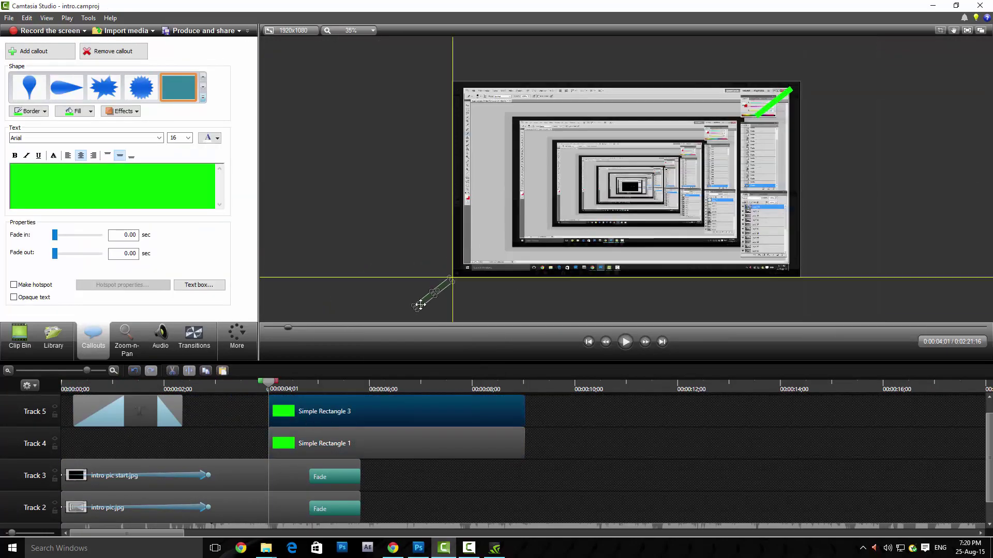
left_click_drag(774, 102, 812, 76)
scroll(594, 411, "down", 1)
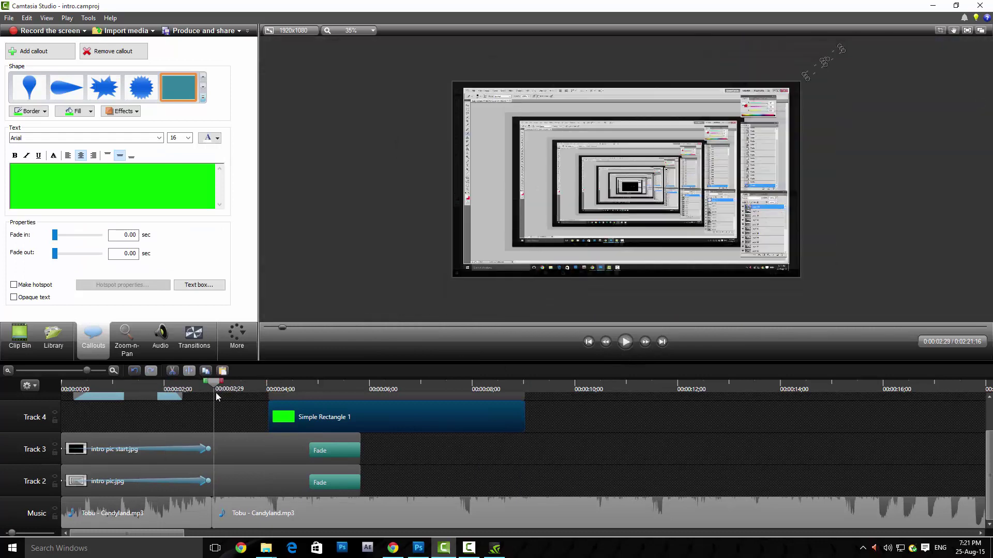
Move both green rectangle clips on Tracks 4 and 5 earlier so they start at about 0:00:02;20.
left_click_drag(319, 411, 250, 413)
scroll(251, 413, "up", 1)
left_click_drag(383, 411, 311, 423)
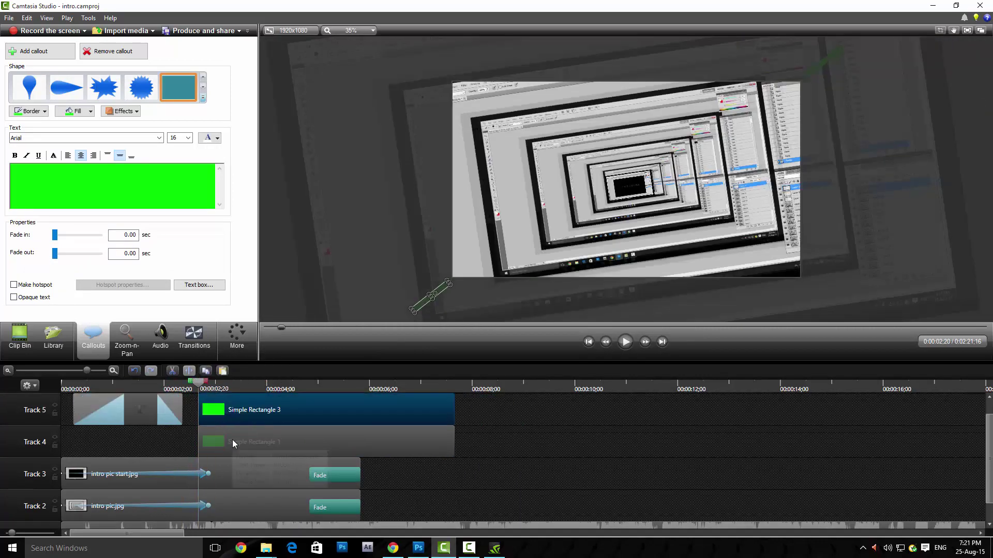
Move the text callout off Track 5 and extend both green rectangle clips back to the timeline's start.
left_click(237, 336)
left_click(247, 368)
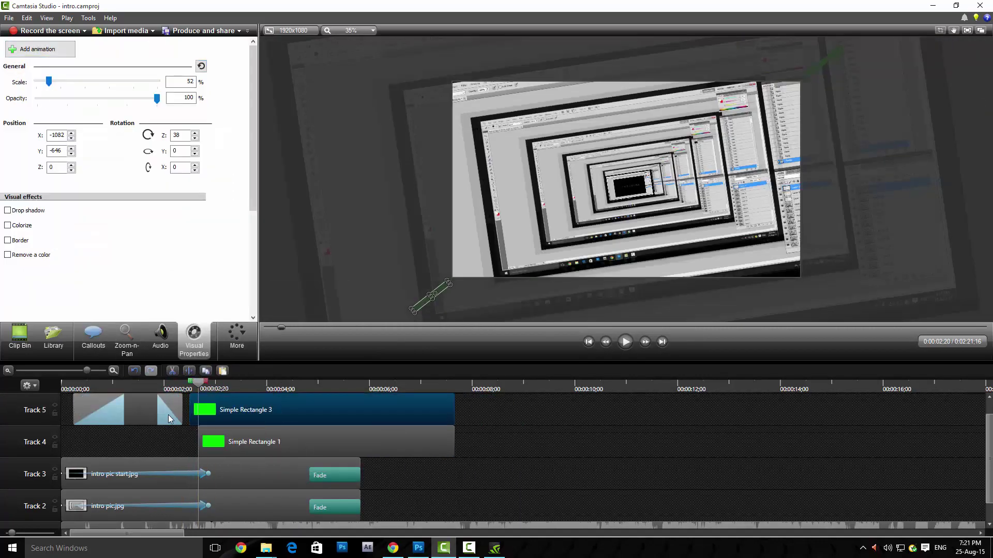
left_click_drag(169, 415, 237, 468)
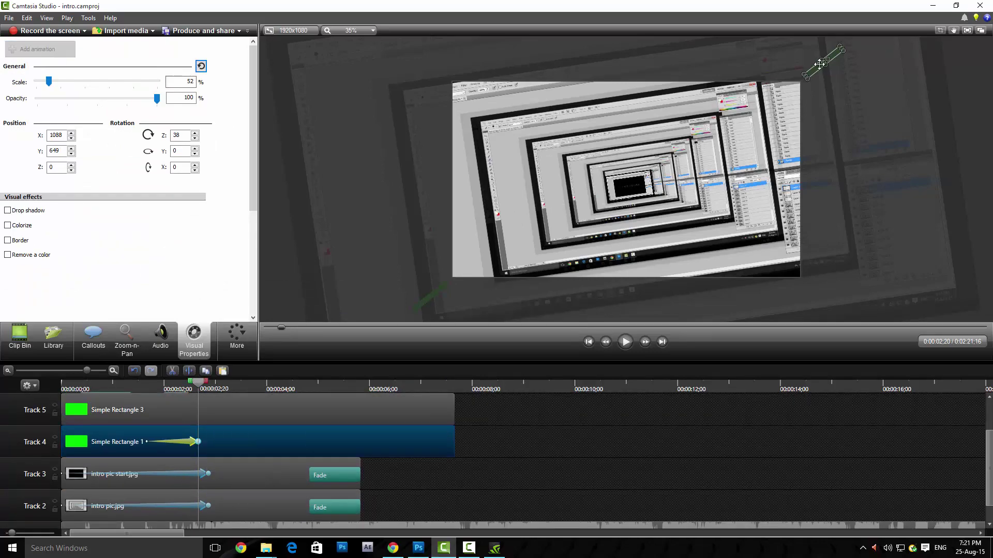
Animate both green rectangles from their opposite corners to the canvas centre, ending at 0:00:02;20, and preview the motion.
left_click(206, 404)
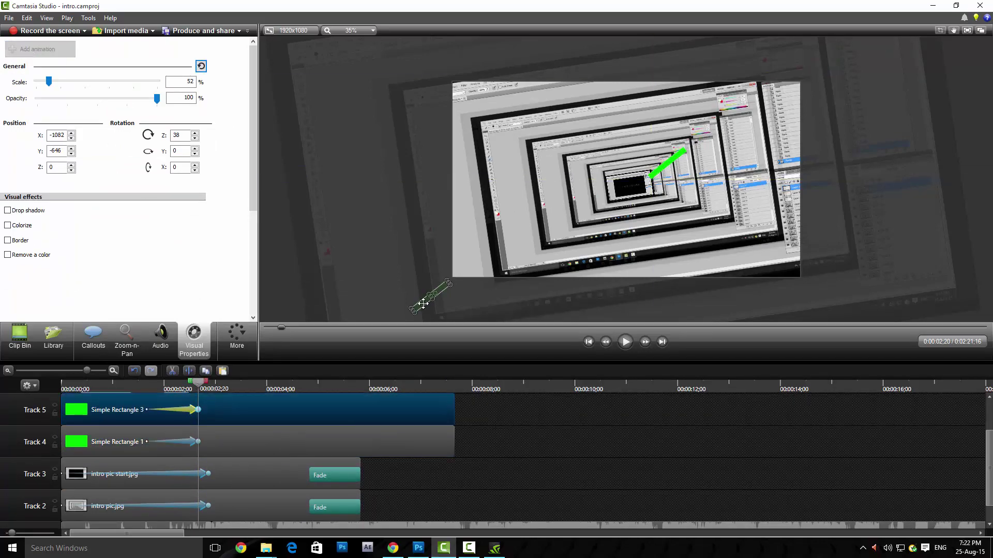
left_click(654, 172)
left_click(212, 387)
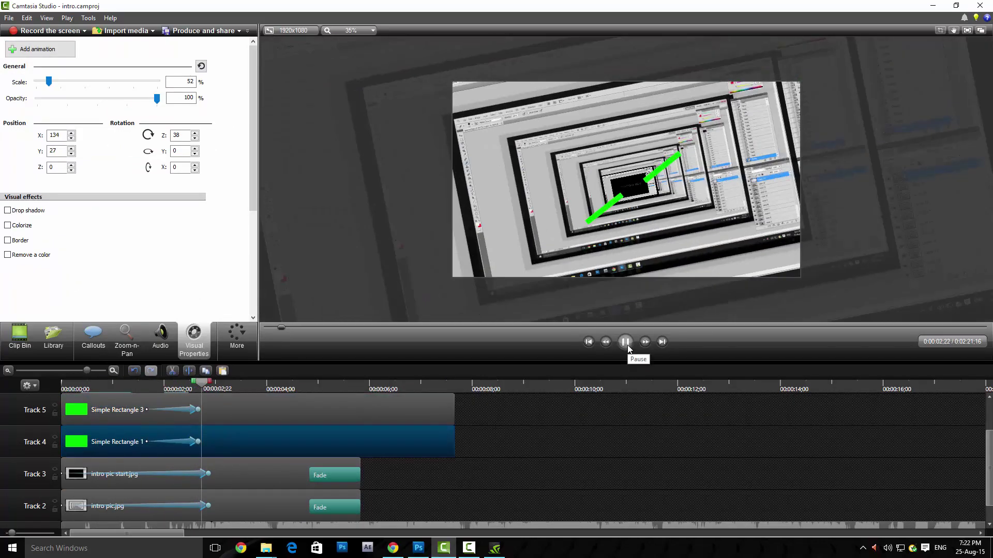
Trim the rectangle clips and start the title on Track 6 at about 0:00:02;20 with fade in 0 and fade out 0.50 seconds.
left_click_drag(450, 417, 226, 412)
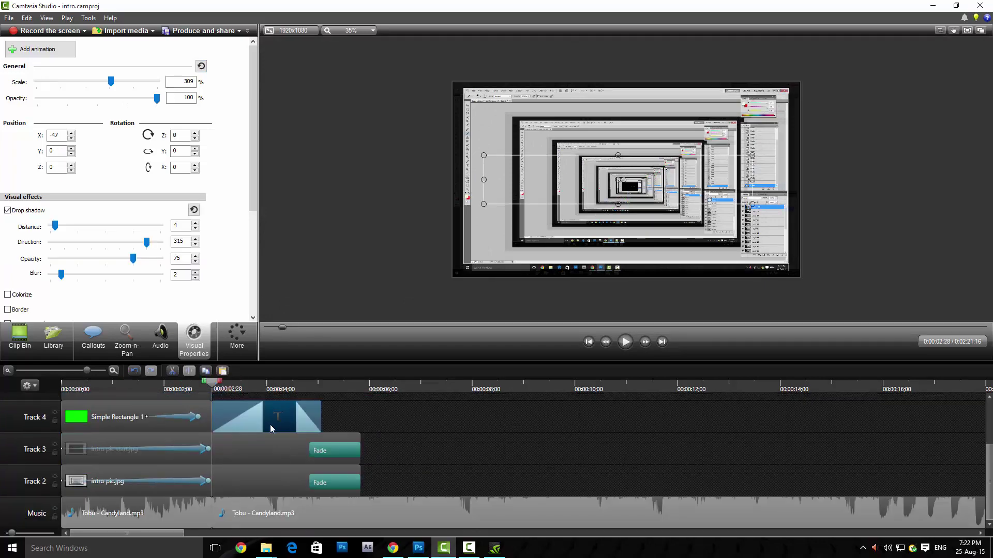
left_click(227, 417)
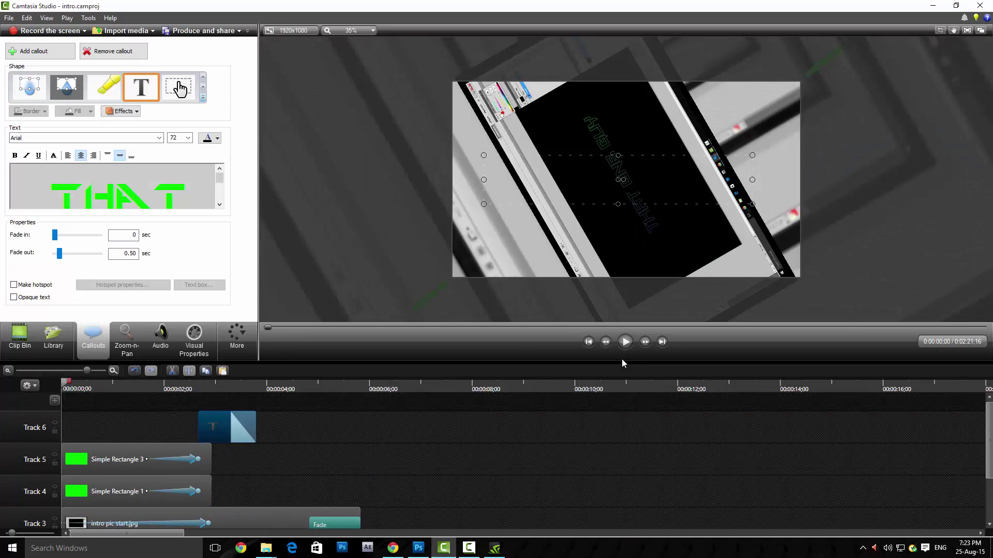
left_click(624, 342)
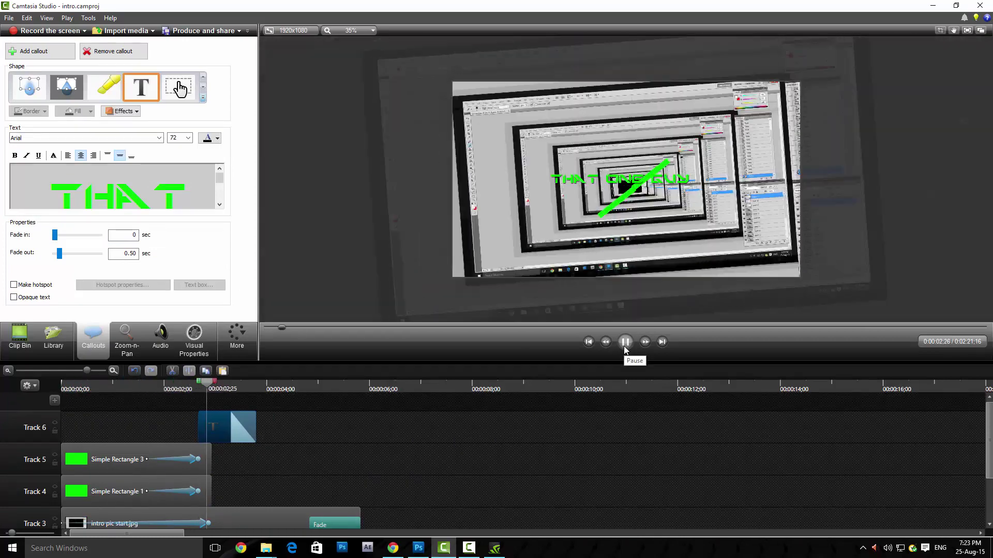
Duplicate the green rectangle onto Track 6, extend it to 0:00:02;20, rotate it to 132 and place it at X -1072, Y 674.
left_click(369, 388)
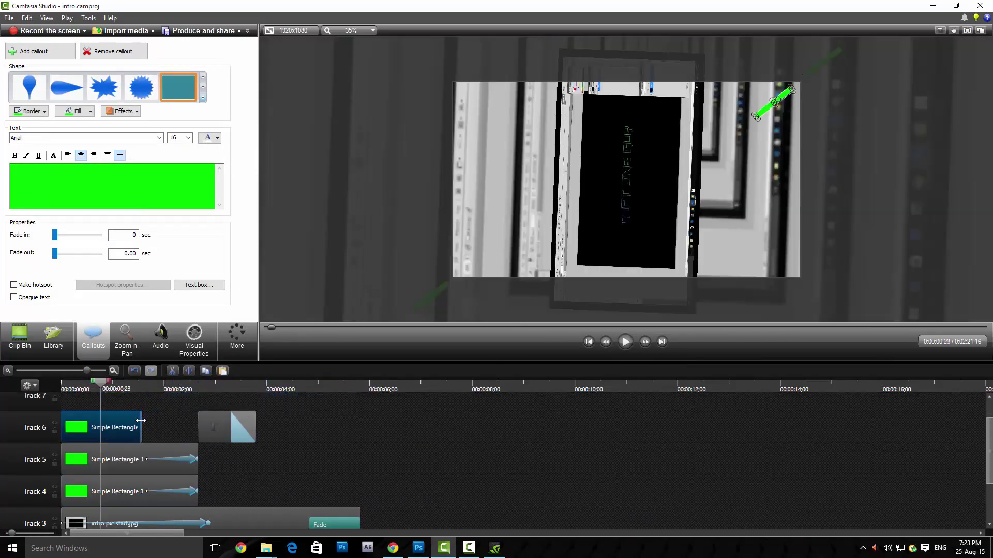
left_click_drag(140, 421, 198, 421)
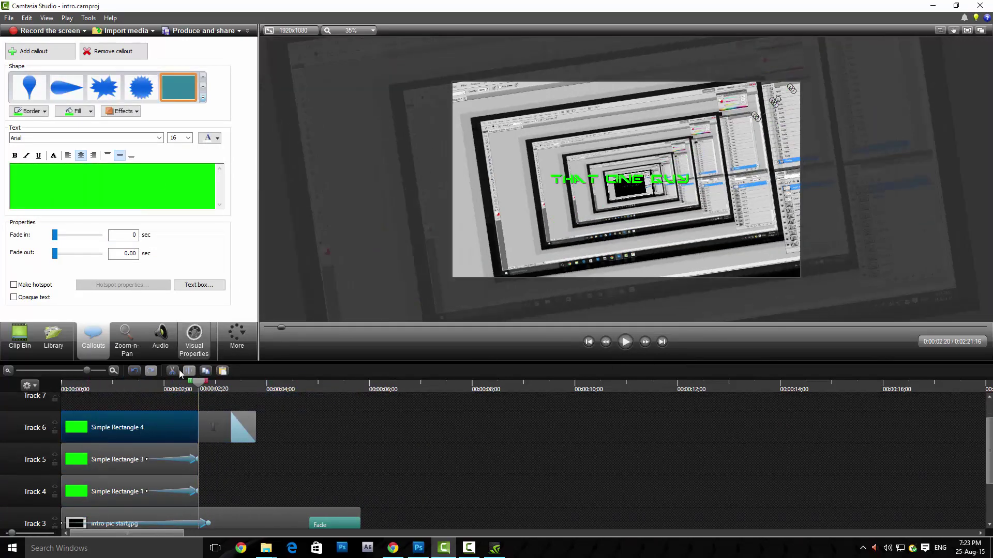
left_click(194, 342)
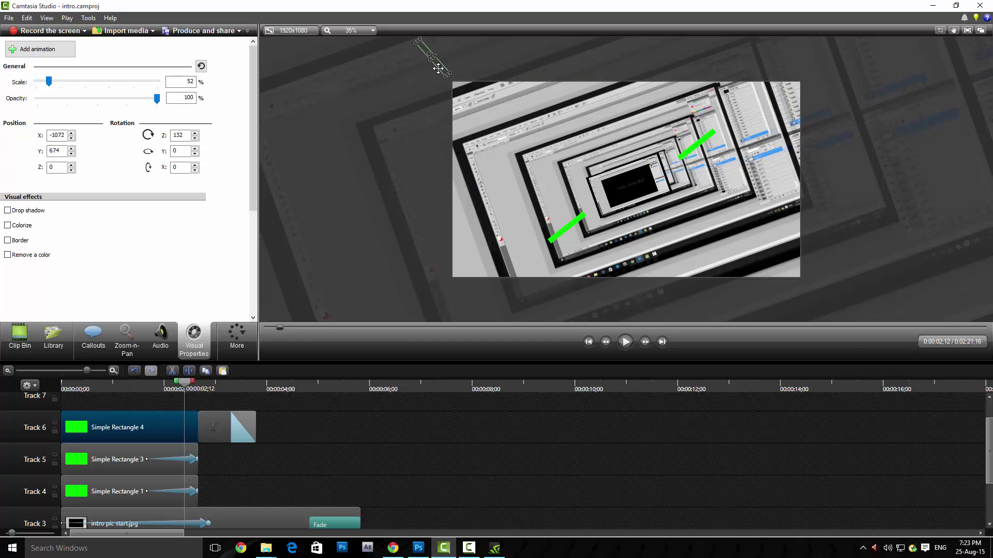
Duplicate the rectangle onto Track 7 at X 1108, Y -650 with Z rotation -38, and add animations to the Track 6 and 7 rectangles.
left_click(127, 392)
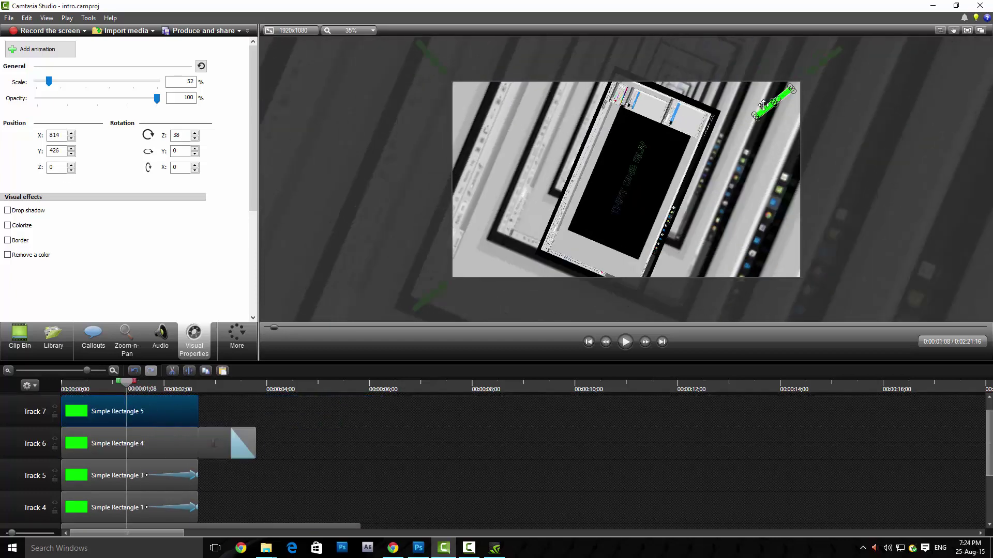
key("ctrl+alt+Right")
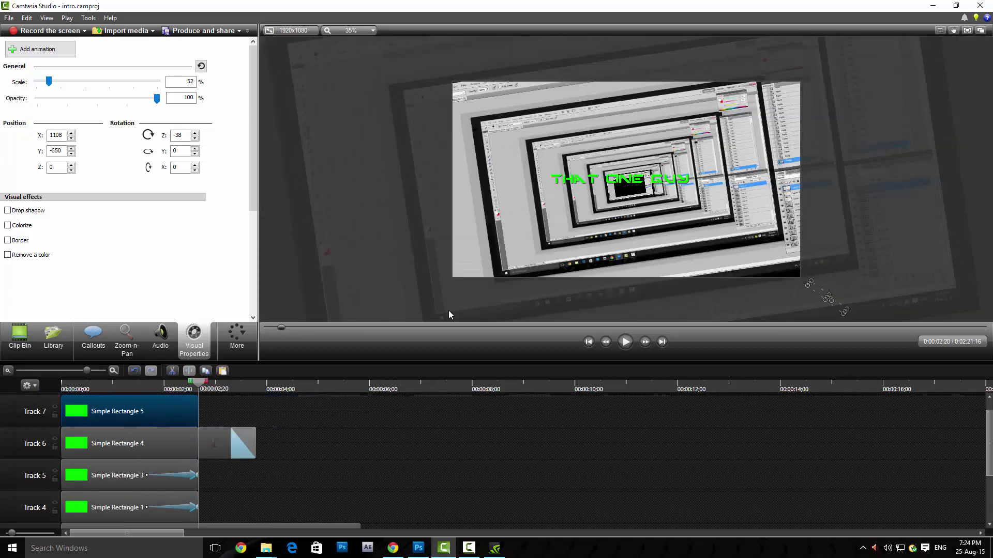
left_click(27, 54)
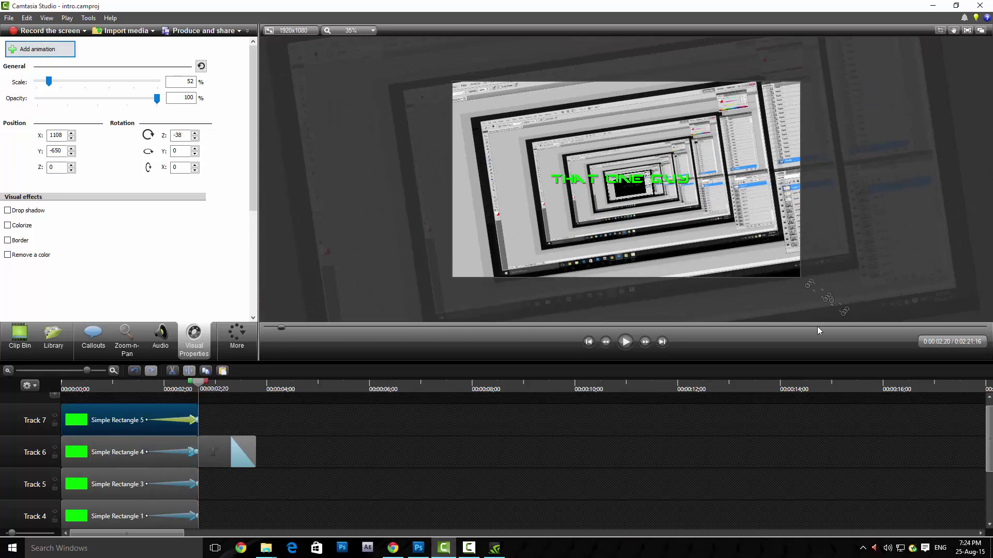
Reposition the THAT ONE GUY title to X -20, Y -17 and move its clip from Track 6 to a track above.
left_click_drag(600, 158, 605, 161)
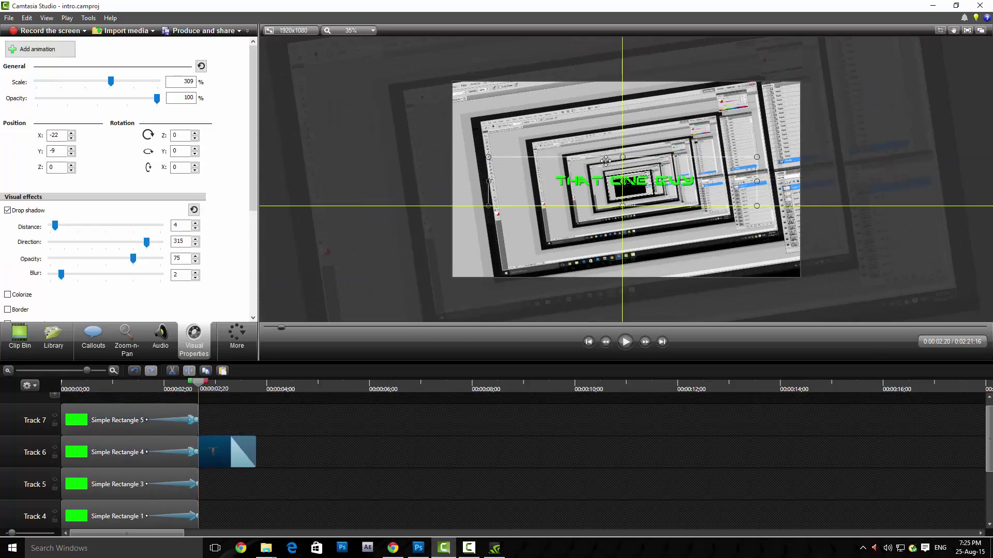
left_click_drag(221, 458, 207, 412)
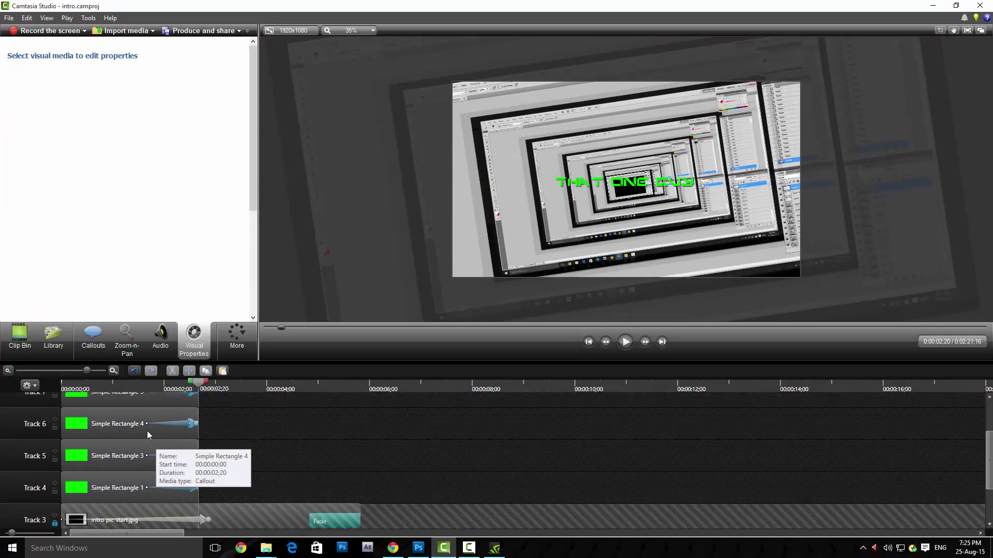
left_click(606, 161)
scroll(217, 456, "up", 2)
left_click(216, 456)
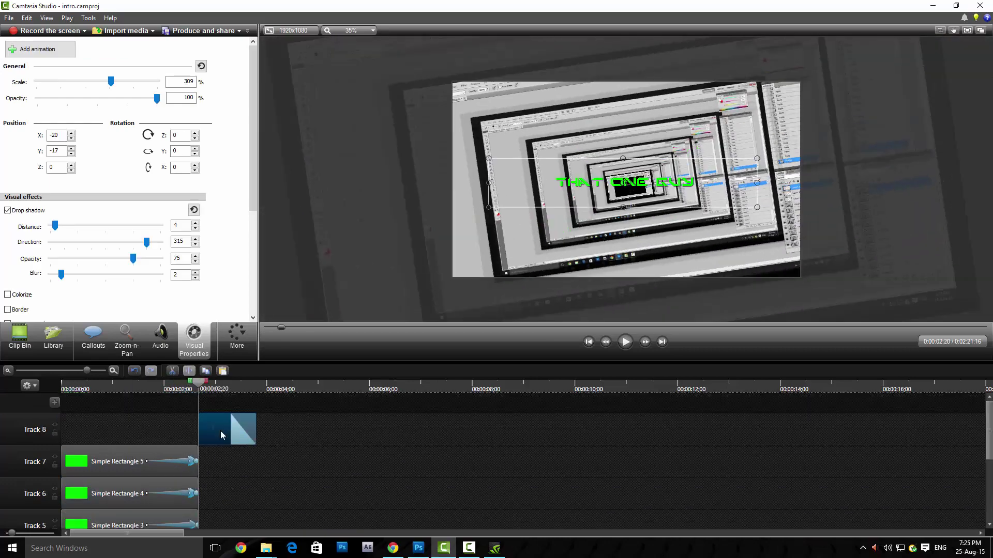
Duplicate the title so copies sit on Tracks 7 and 8, offset the Track 8 copy to X -15, Y -23, and preview it.
left_click(662, 342)
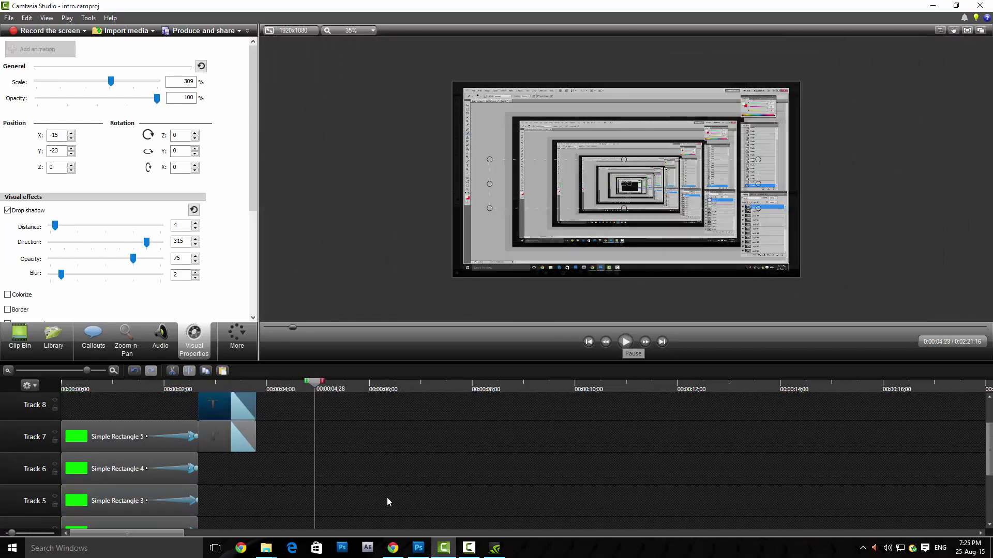
scroll(124, 397, "down", 3)
left_click(625, 342)
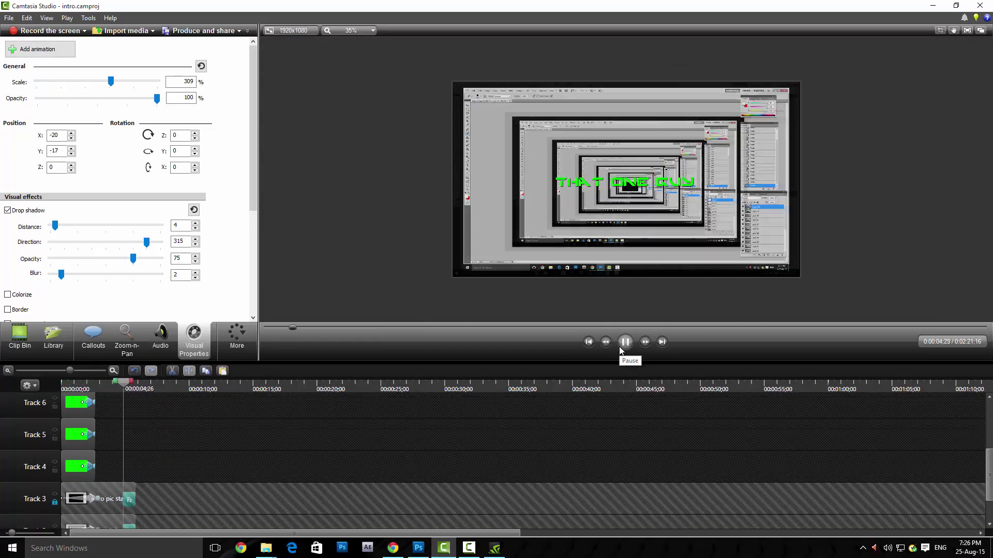
Extend the title callout on Track 7 to end at 0:00:05;25 and preview the timeline.
left_click(134, 386)
scroll(124, 439, "up", 2)
left_click(106, 387)
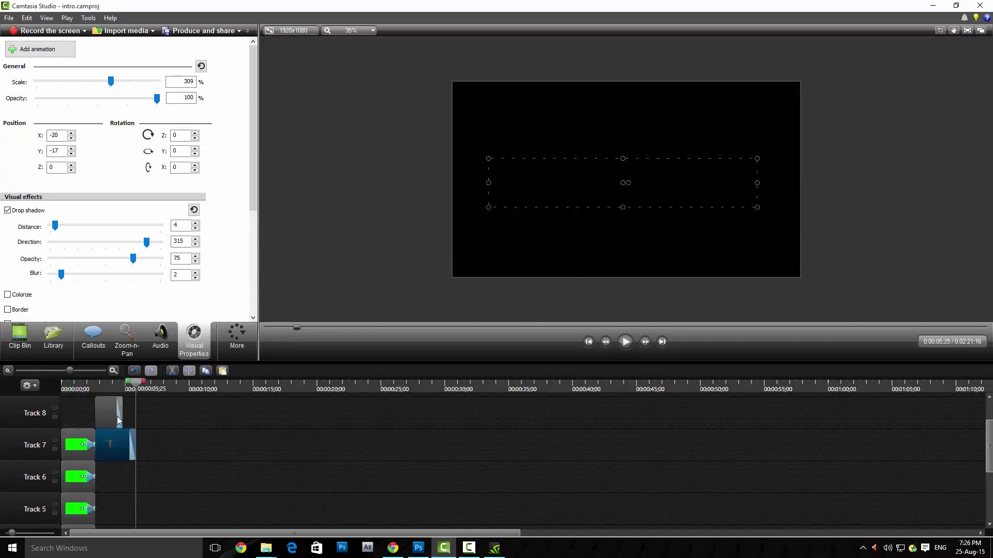
left_click(625, 342)
Delete the part of Tobu - Candyland.mp3 on the Music track beyond 0:00:05;25 and play the intro.
scroll(155, 466, "down", 4)
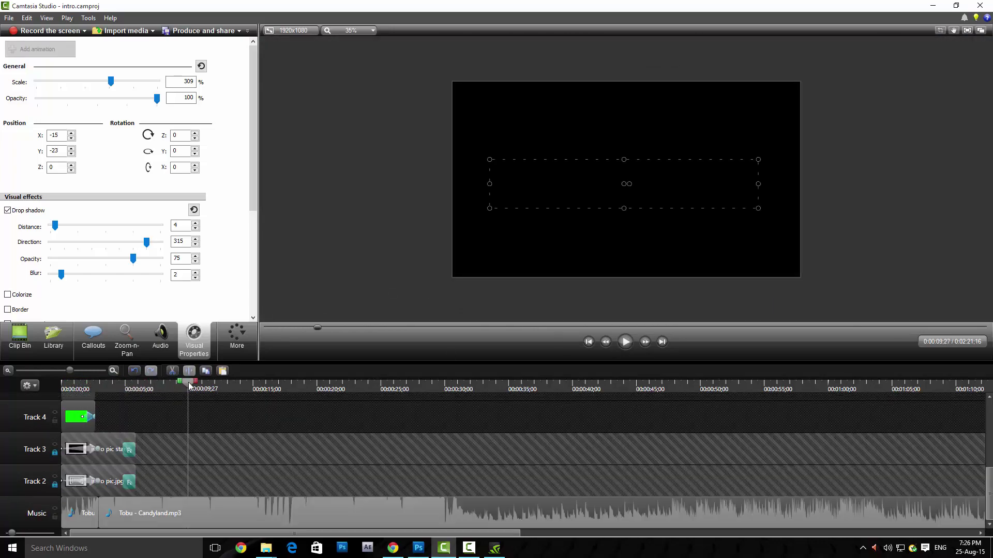
left_click(163, 516)
key("Delete")
left_click(625, 342)
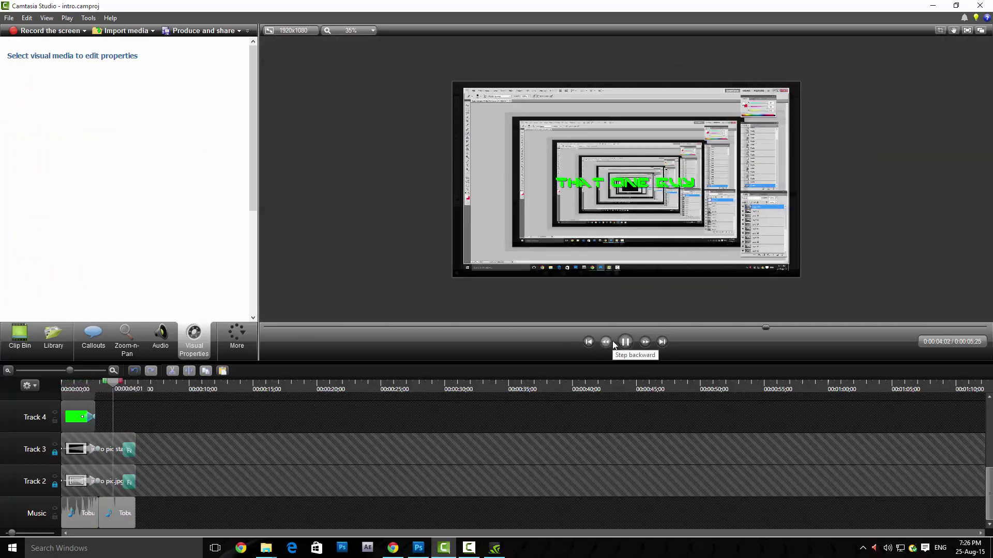
Add a fade-in and a fade-out to the music on the Music track and play the intro from the start.
left_click(161, 339)
key("space")
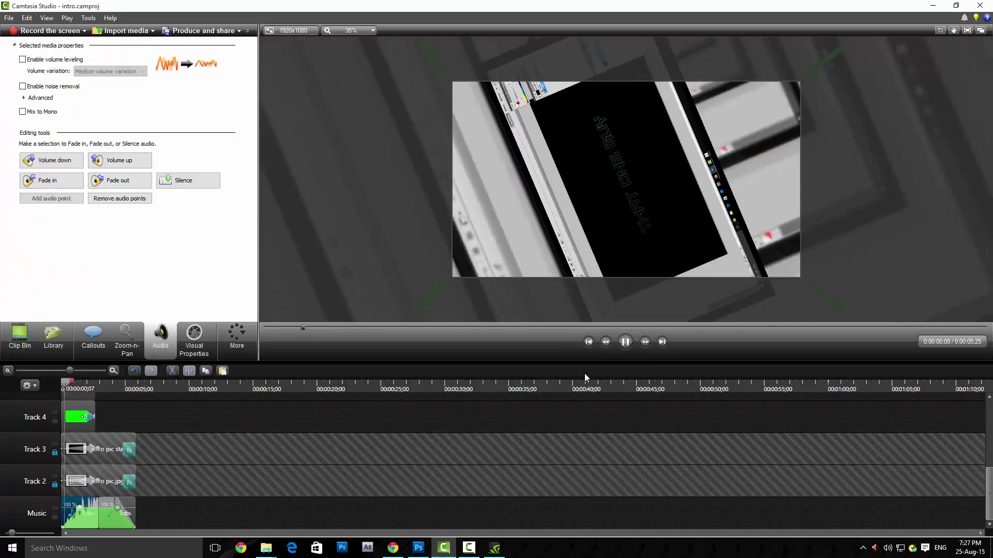